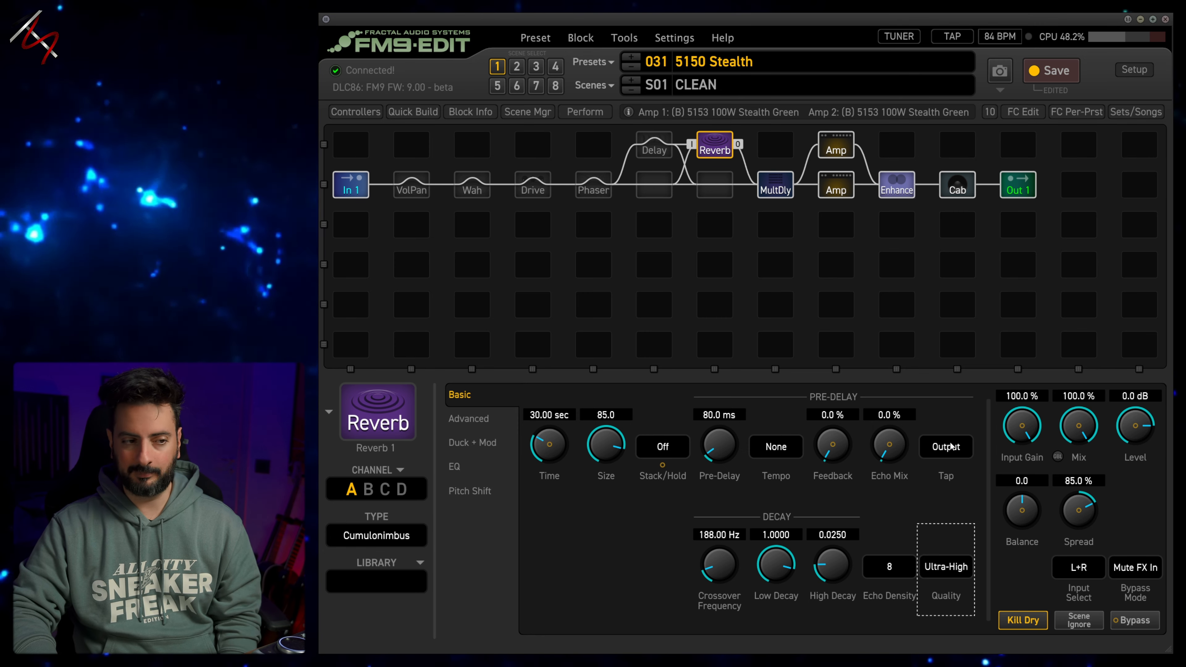
# Step: Try the Reverb block's quality at Economy, and return it to Ultra-High
pyautogui.click(960, 572)
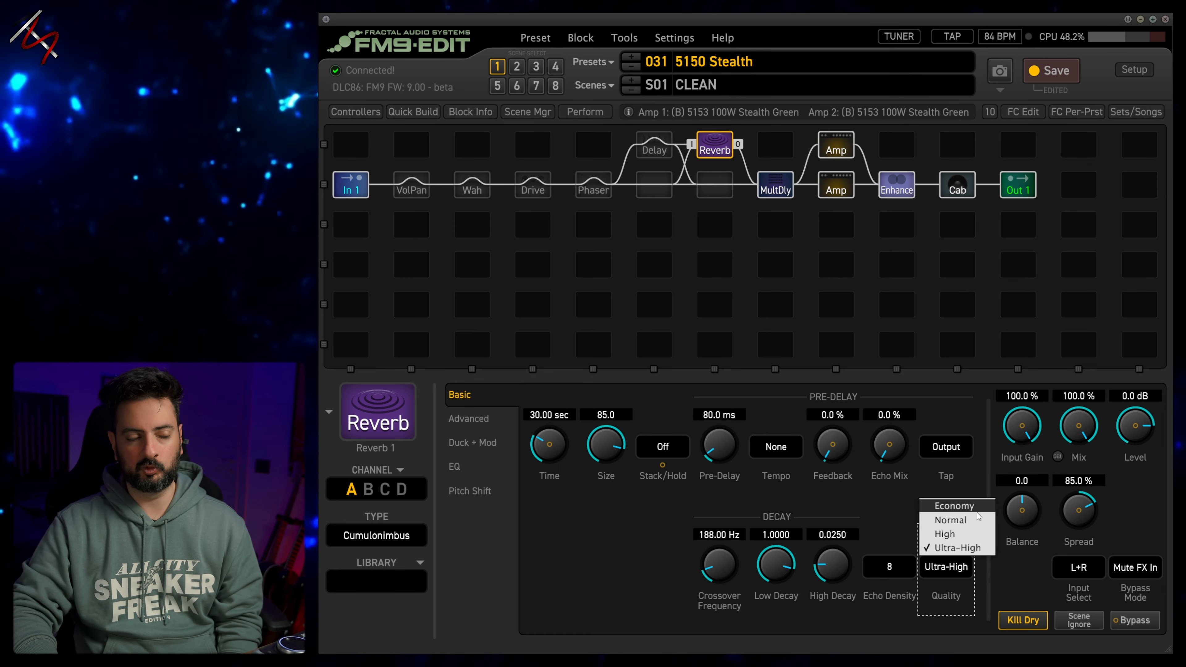
pyautogui.click(931, 482)
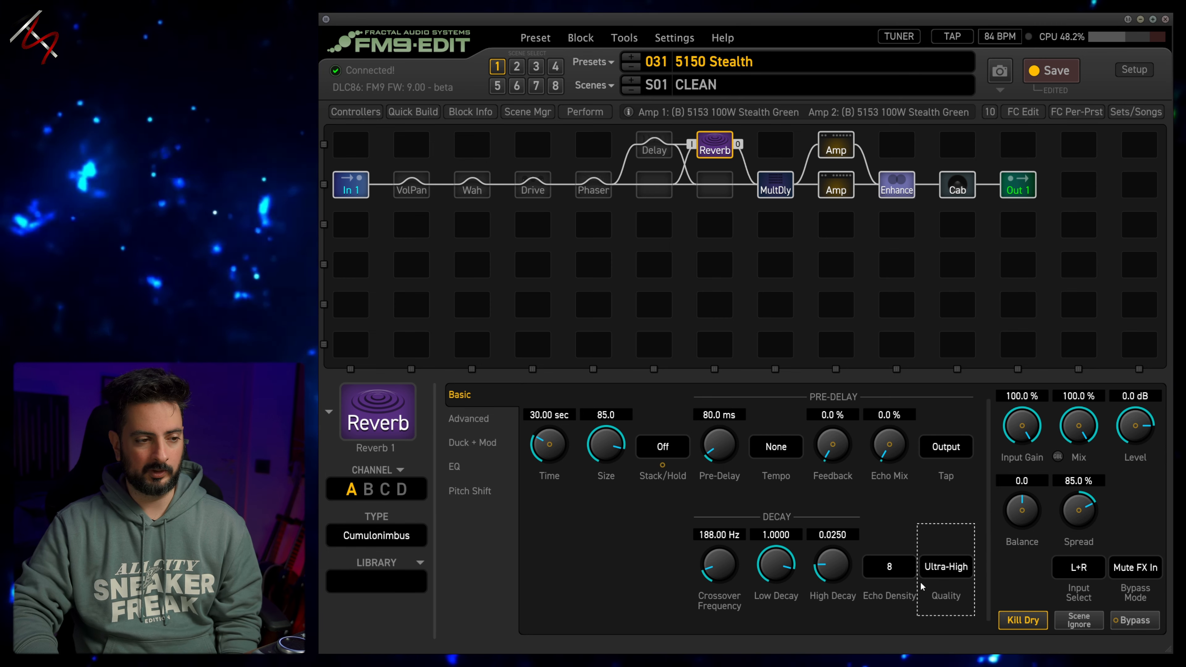
pyautogui.click(935, 572)
pyautogui.click(949, 508)
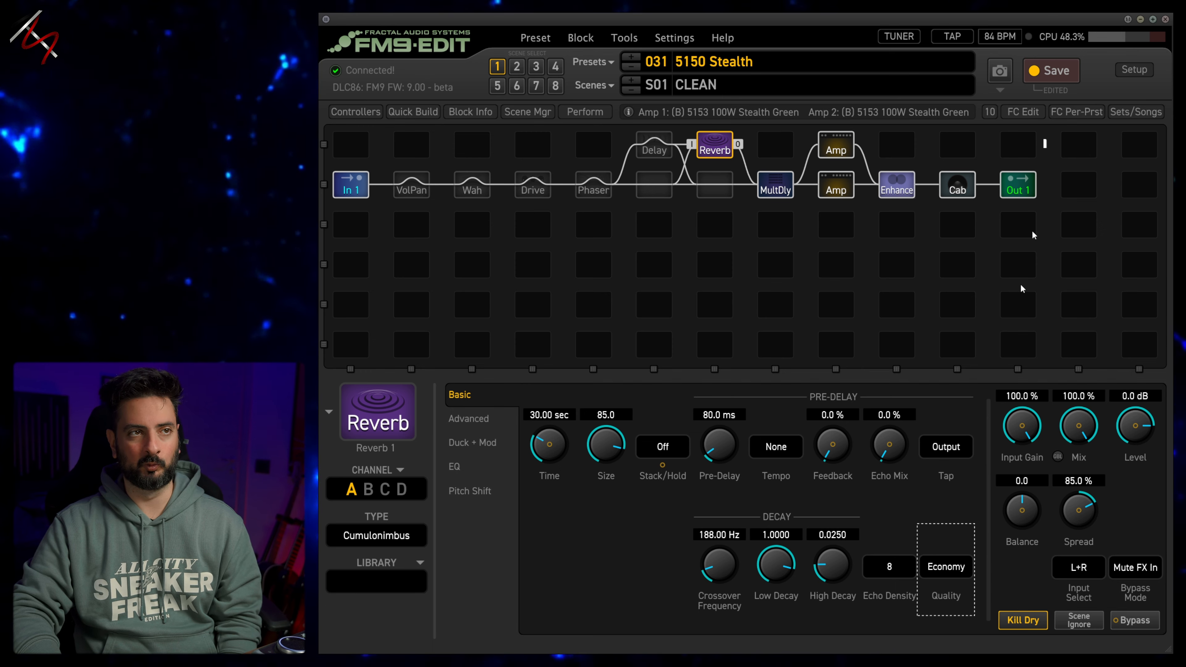
pyautogui.click(950, 576)
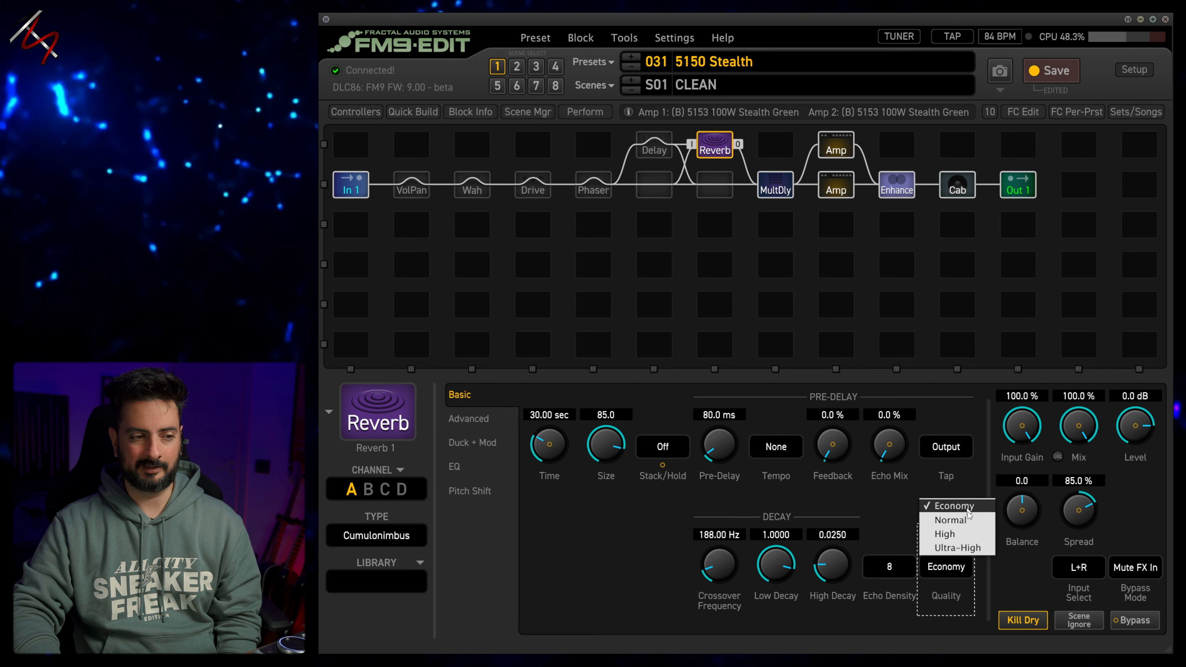
pyautogui.click(948, 551)
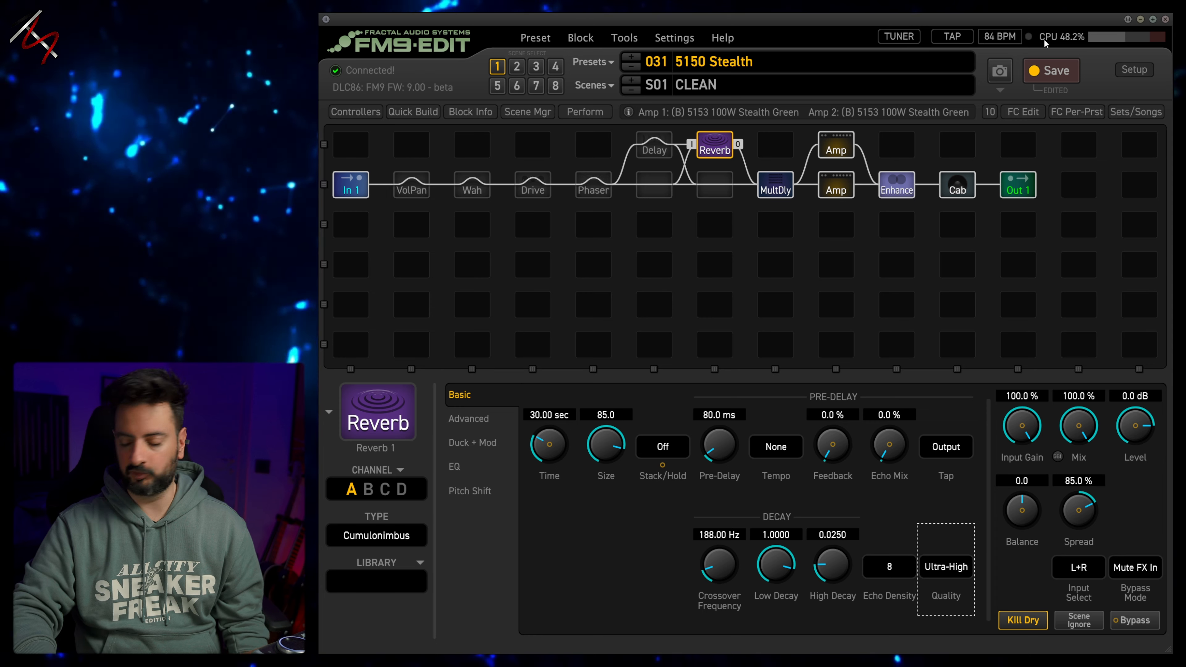
# Step: Set the Reverb block's echo density to 4 and its quality to Economy
pyautogui.click(889, 574)
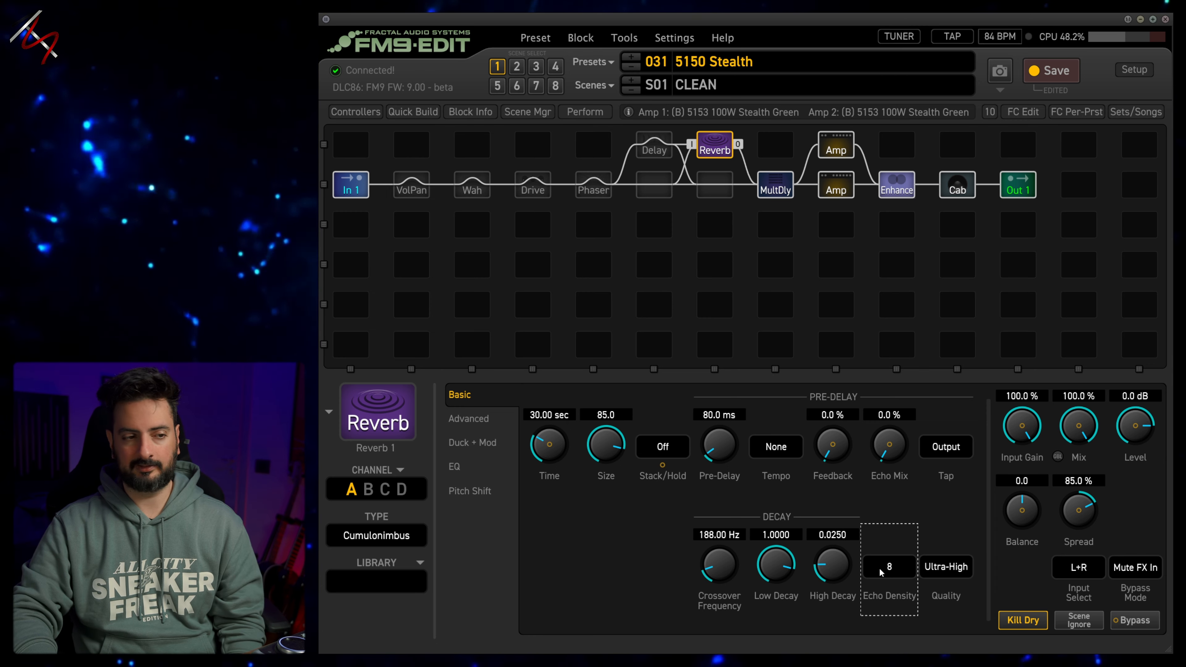
pyautogui.click(905, 581)
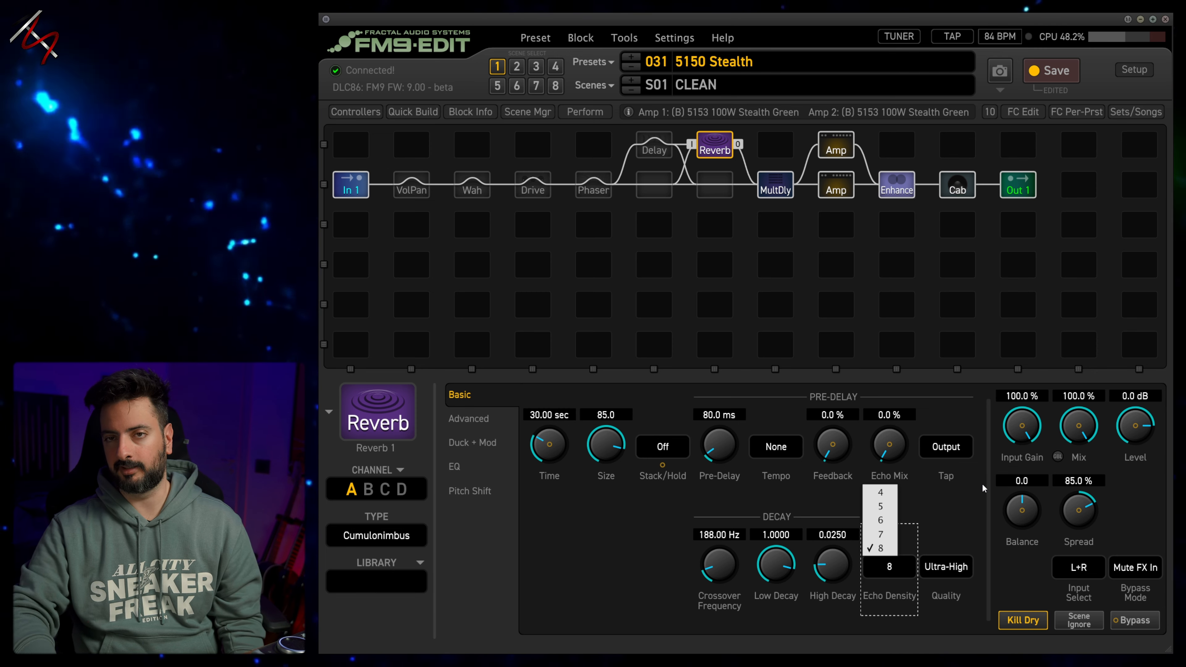
pyautogui.click(932, 494)
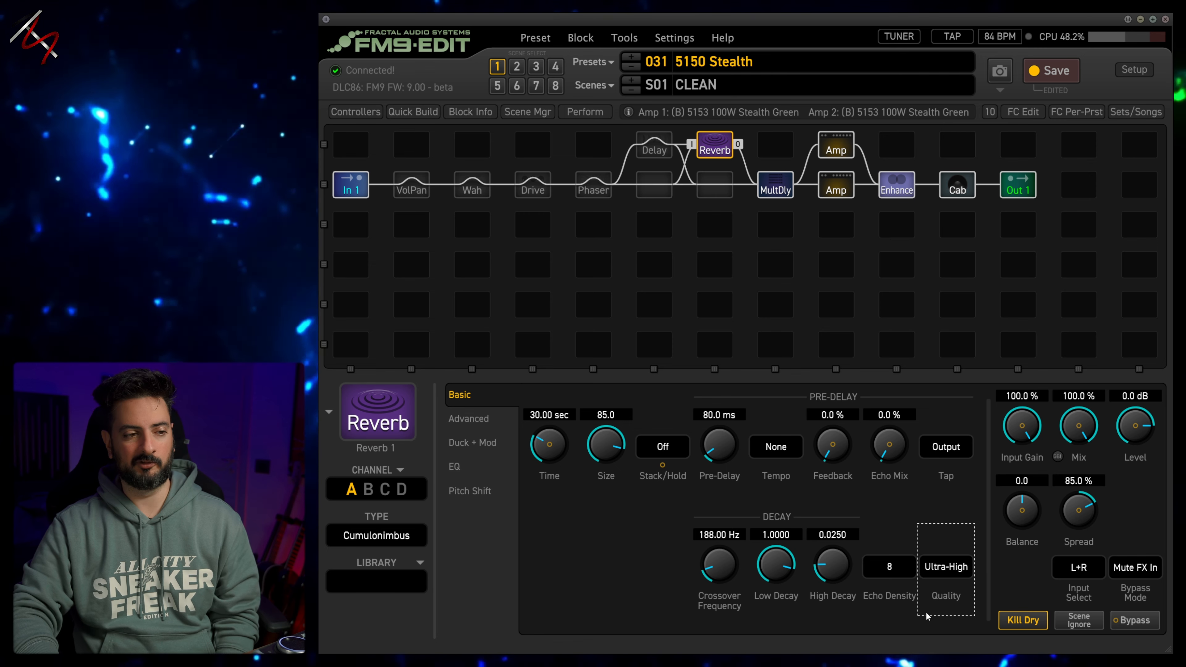
pyautogui.click(889, 567)
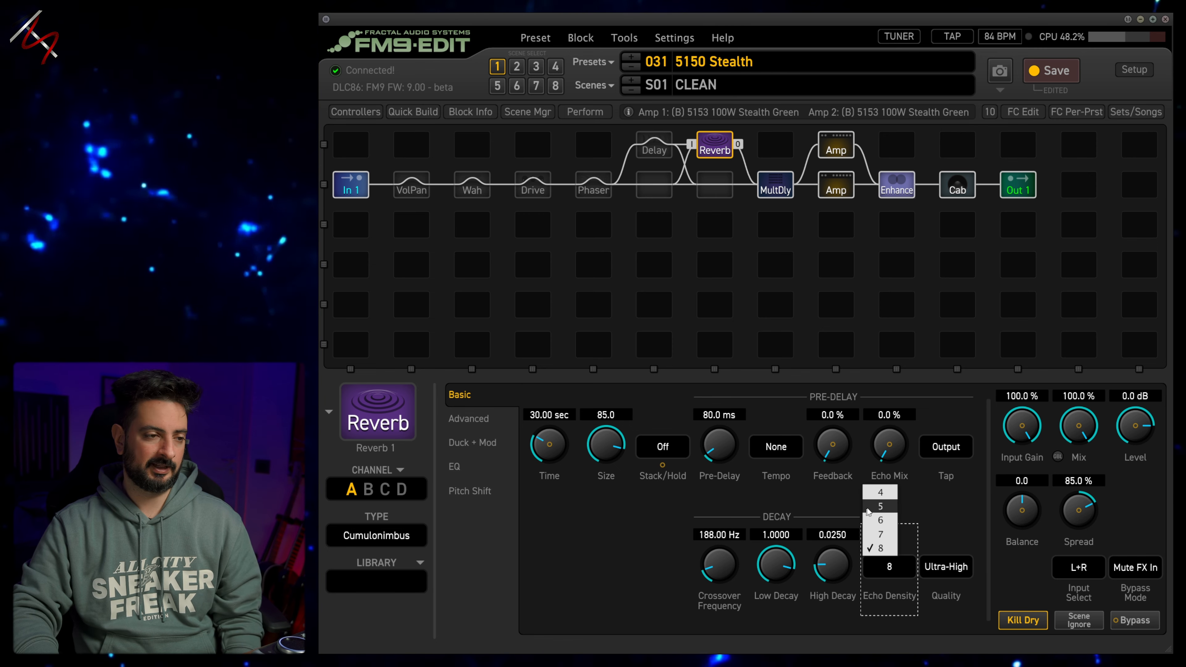
pyautogui.click(880, 493)
pyautogui.click(932, 565)
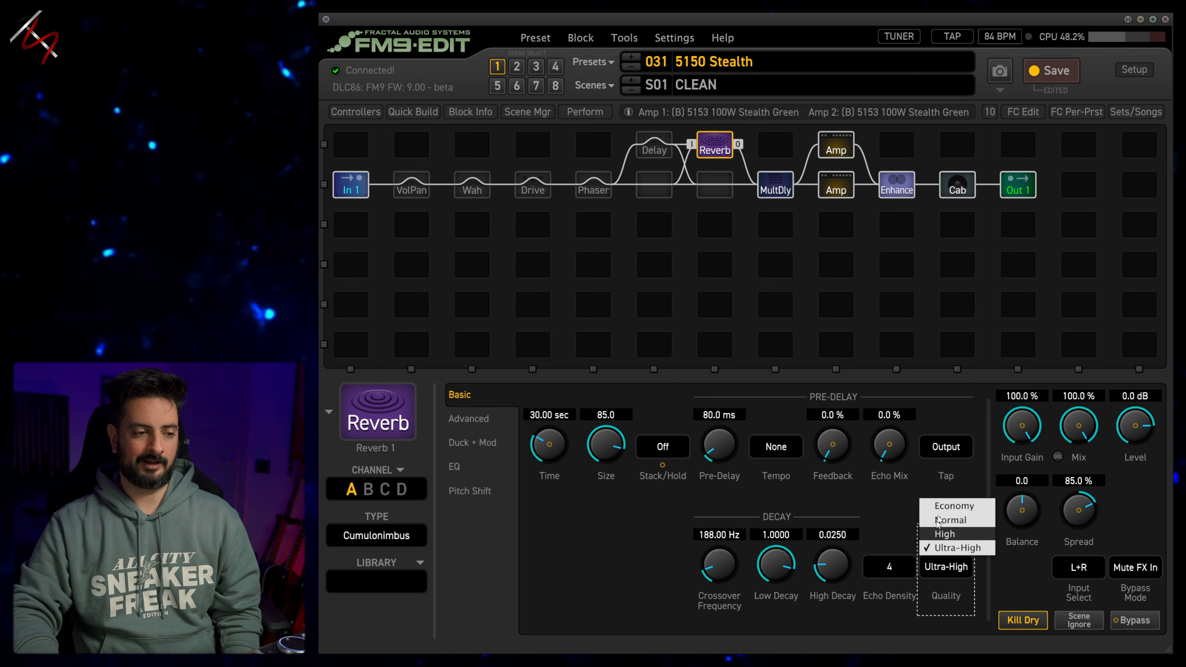
pyautogui.click(938, 504)
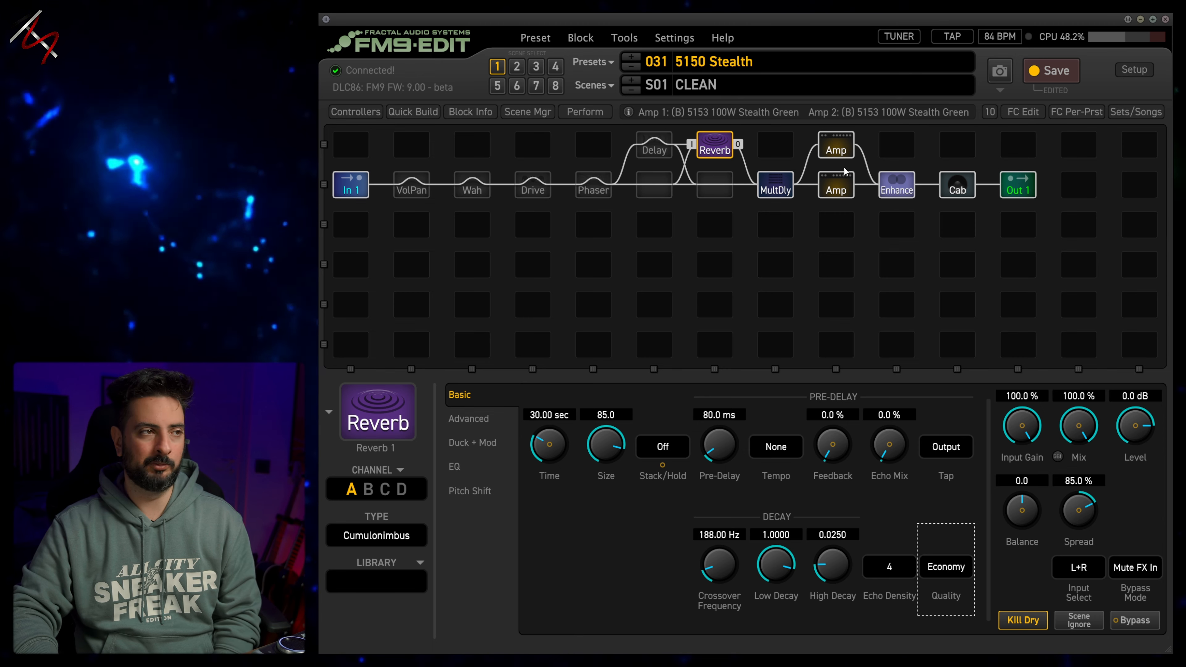
# Step: Try the Quad Parallel Delay and Quad Series Delay algorithms on the Multitap Delay block
pyautogui.click(775, 186)
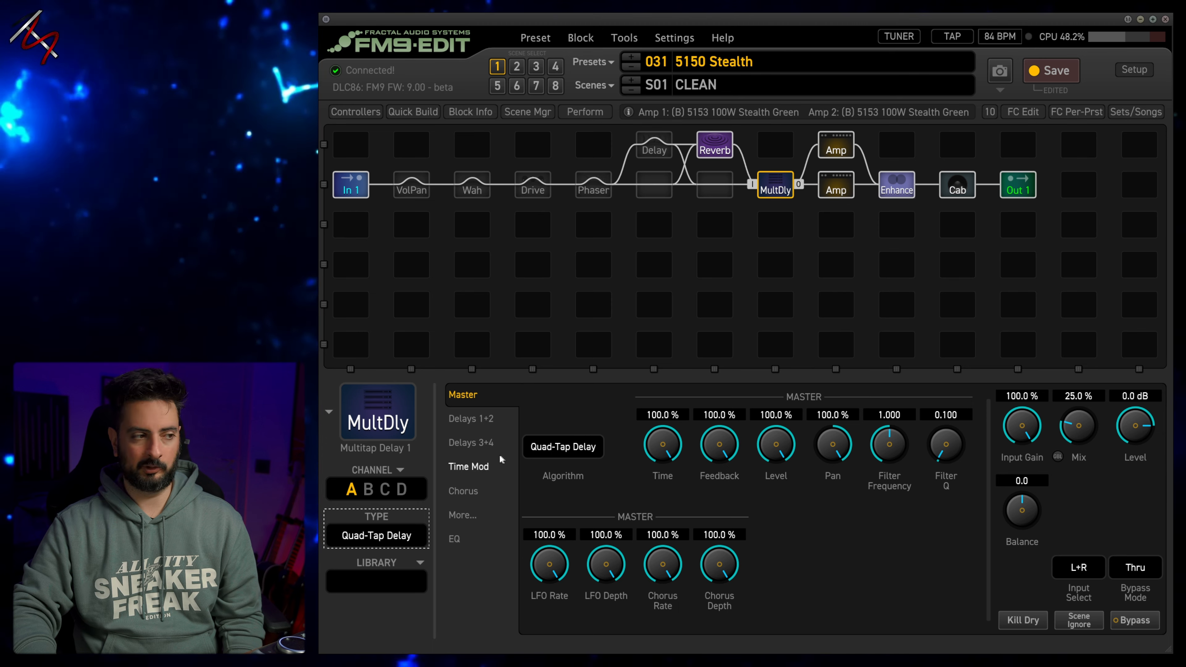
pyautogui.click(564, 450)
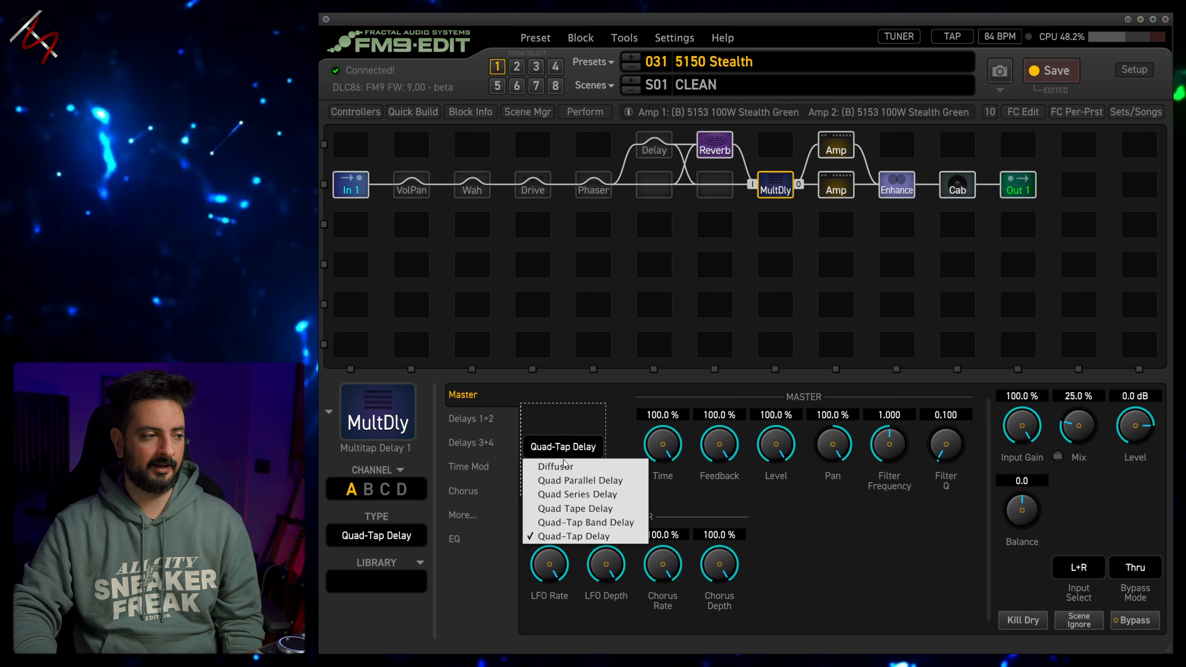
pyautogui.click(567, 476)
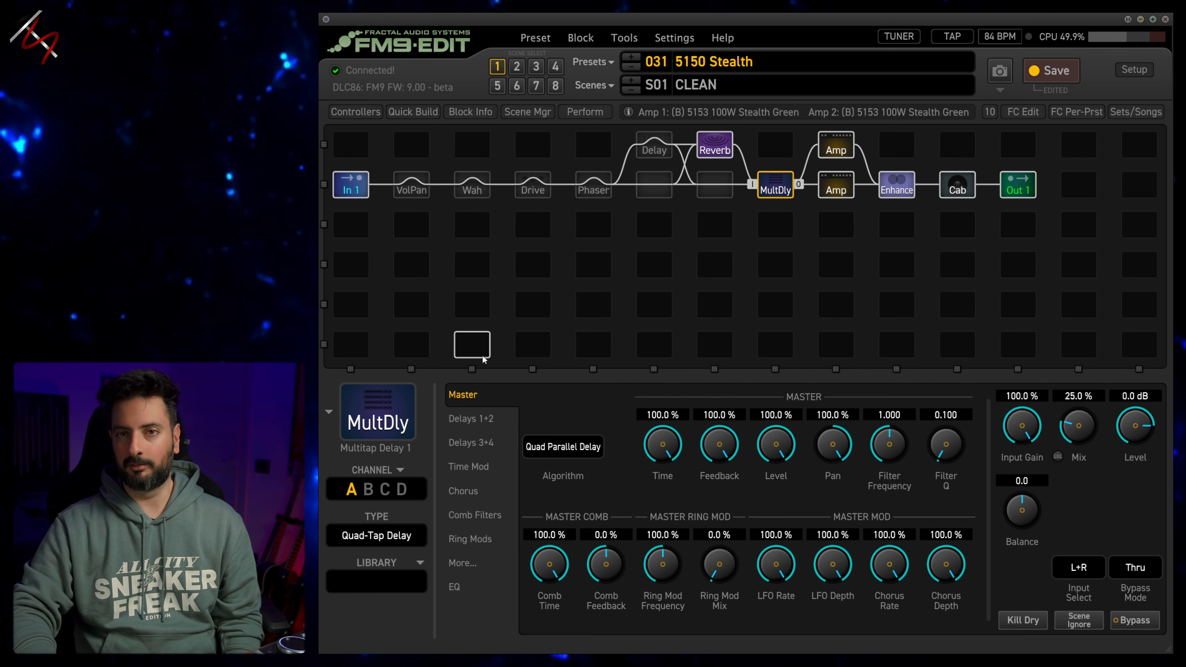
pyautogui.click(561, 447)
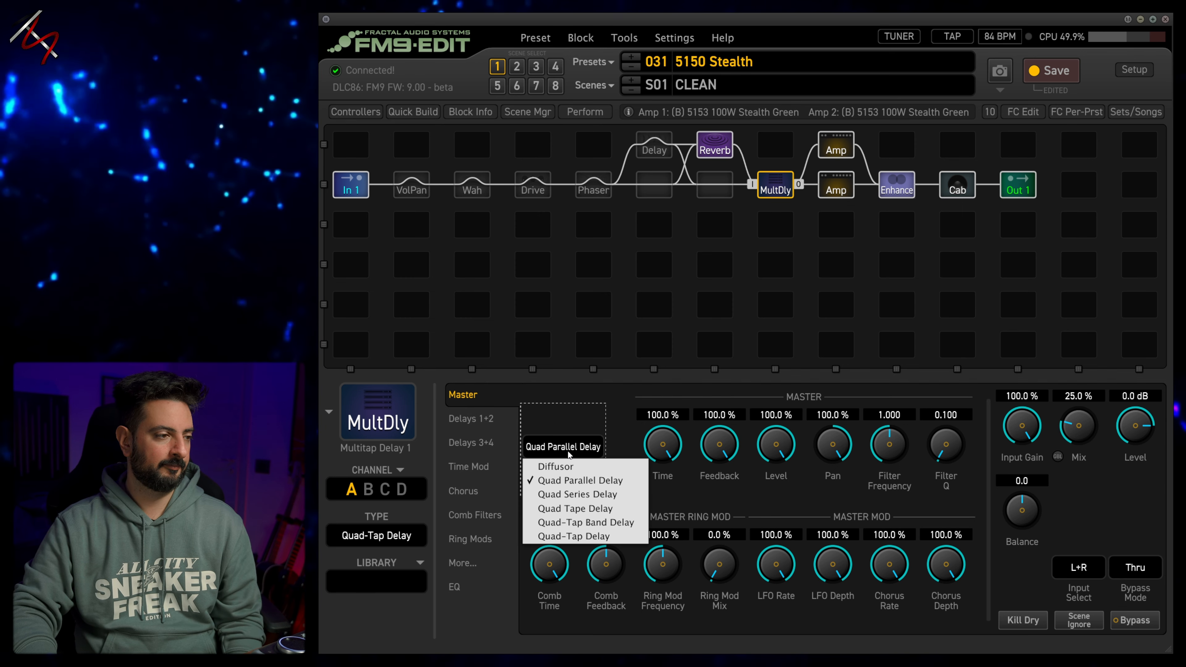
pyautogui.click(577, 495)
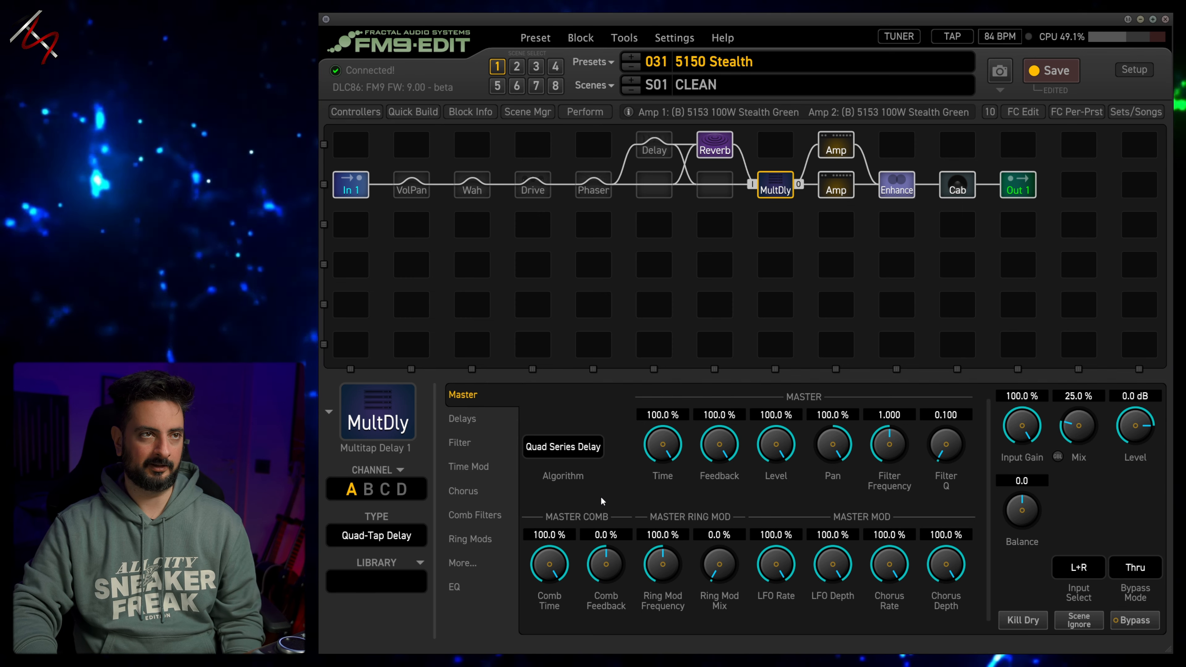
# Step: Set the Multitap Delay block's algorithm to Quad-Tap Band Delay
pyautogui.click(576, 447)
pyautogui.click(585, 522)
pyautogui.click(561, 454)
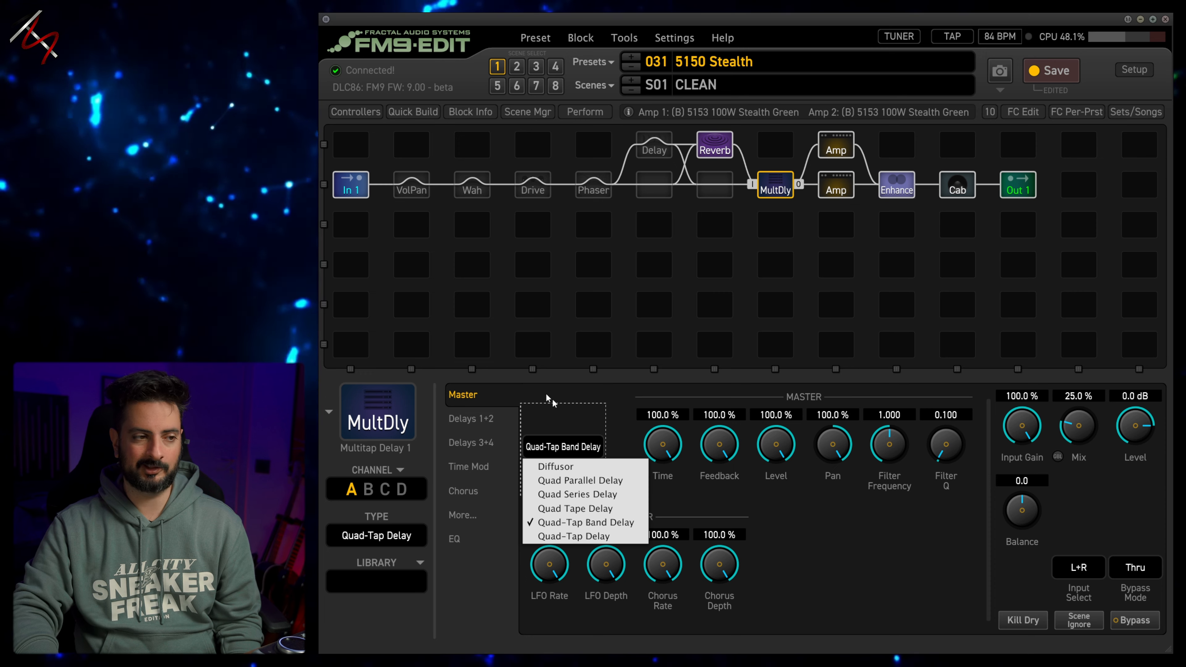
pyautogui.click(762, 519)
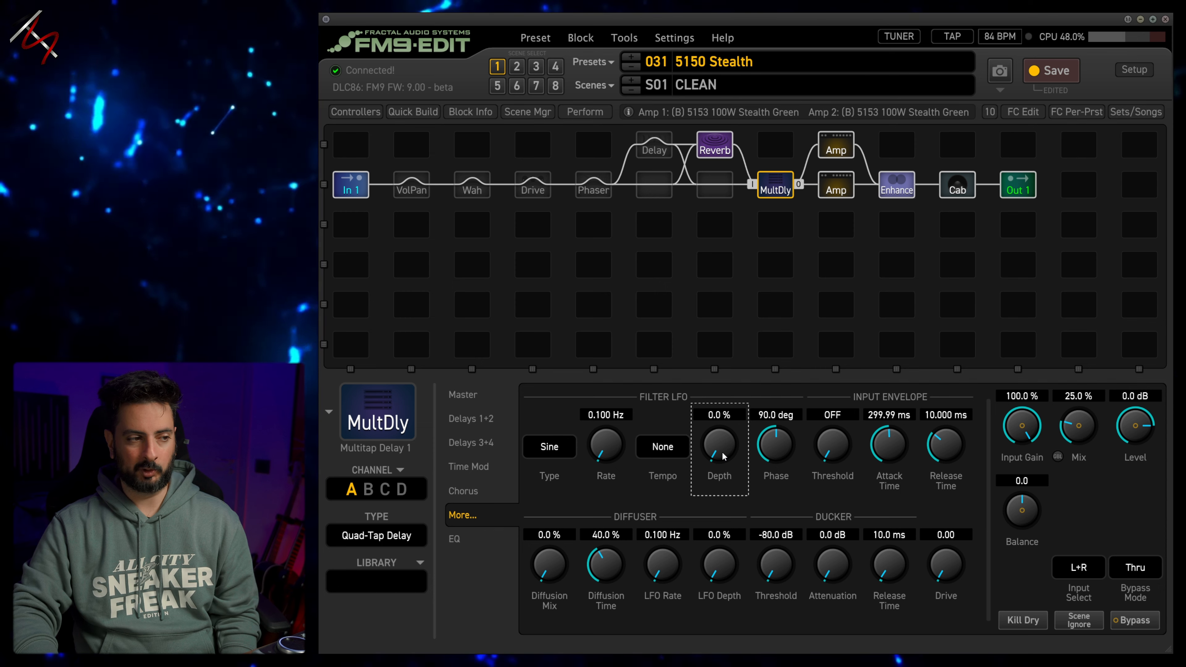
# Step: Set the Multitap Delay's filter LFO depth to 24.4 % and its diffusion mix to 2.2 %
pyautogui.moveTo(726, 447); pyautogui.dragTo(737, 353)
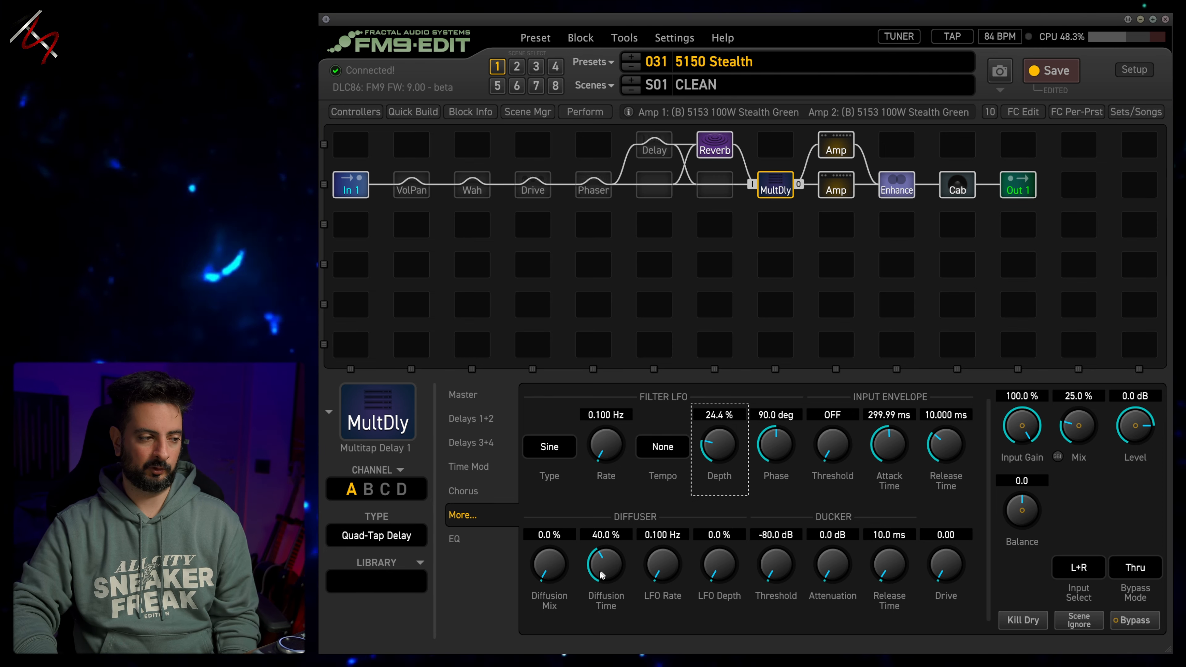
pyautogui.moveTo(551, 562); pyautogui.dragTo(577, 466)
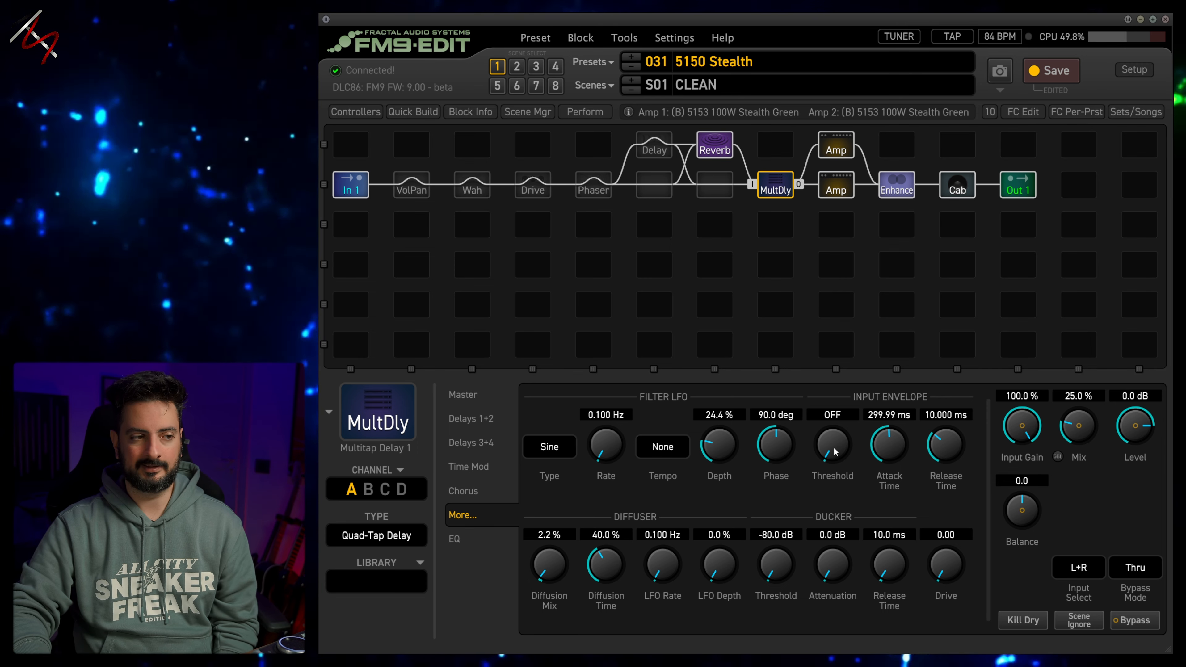
# Step: Try an input envelope threshold of -62.8 dB and a ducker attenuation of 29.8 dB, and return them to OFF and 0.0 dB
pyautogui.moveTo(848, 443); pyautogui.dragTo(804, 472)
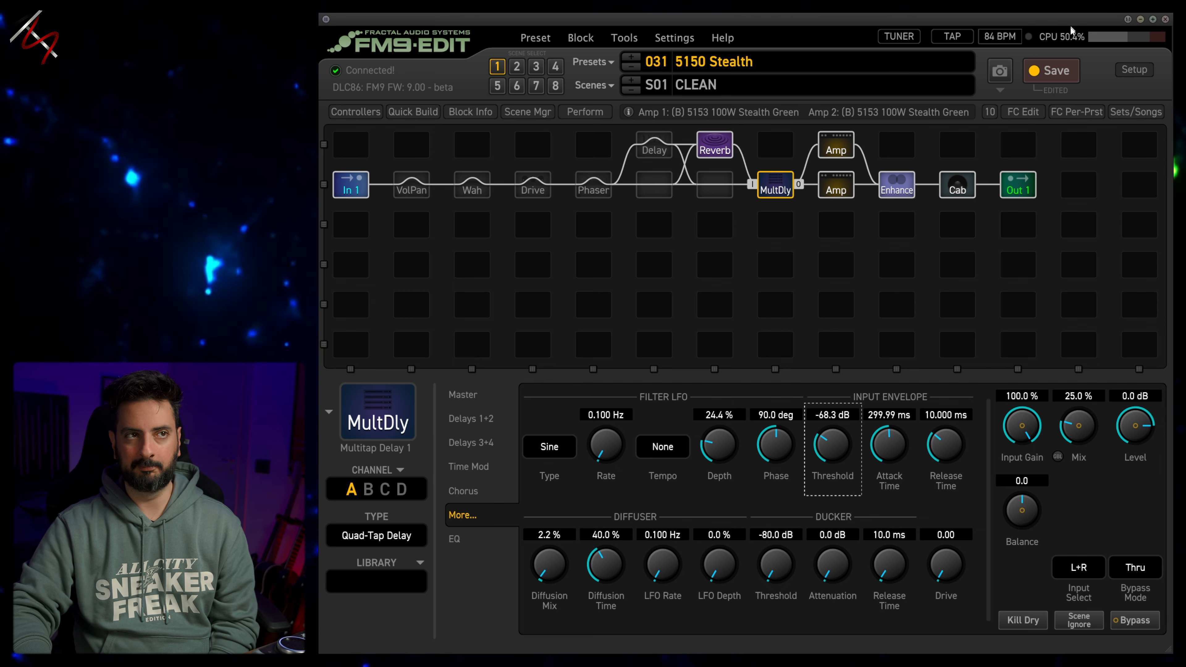
pyautogui.moveTo(845, 431); pyautogui.dragTo(859, 392)
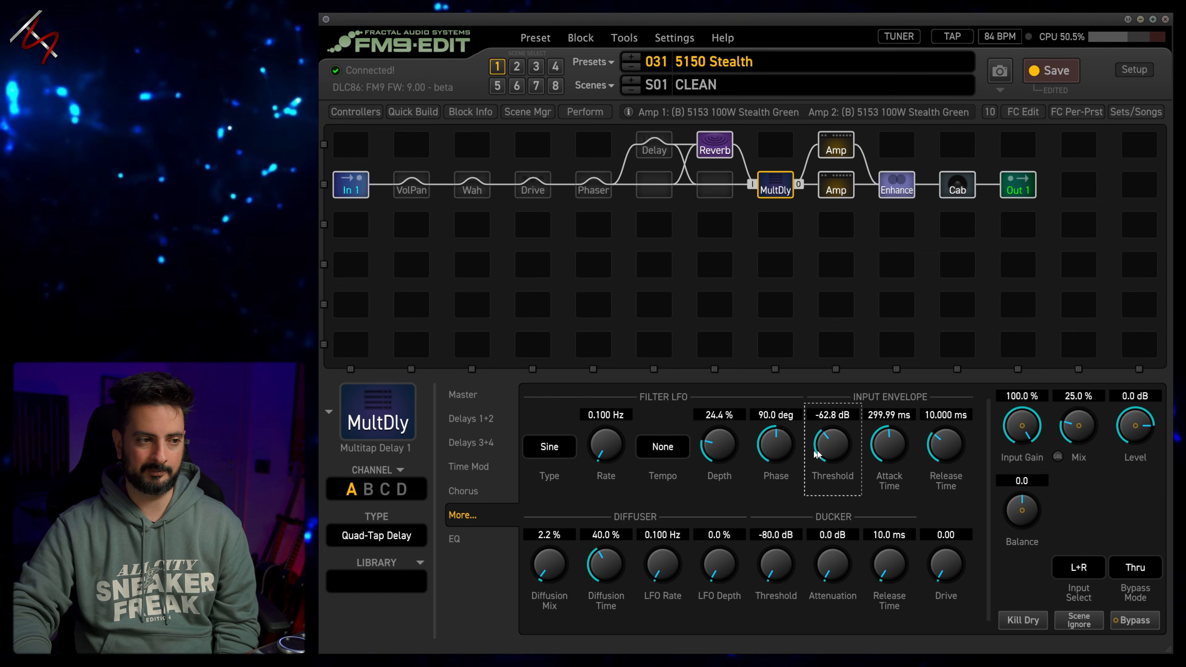
pyautogui.moveTo(837, 564); pyautogui.dragTo(868, 472)
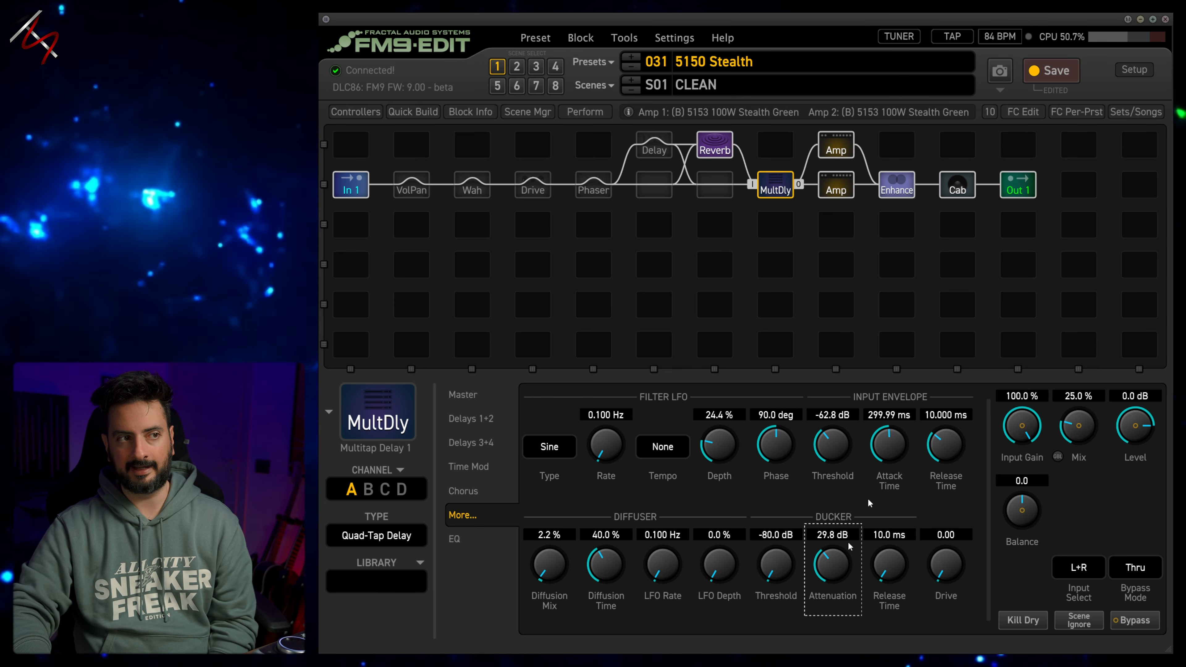
pyautogui.doubleClick(836, 565)
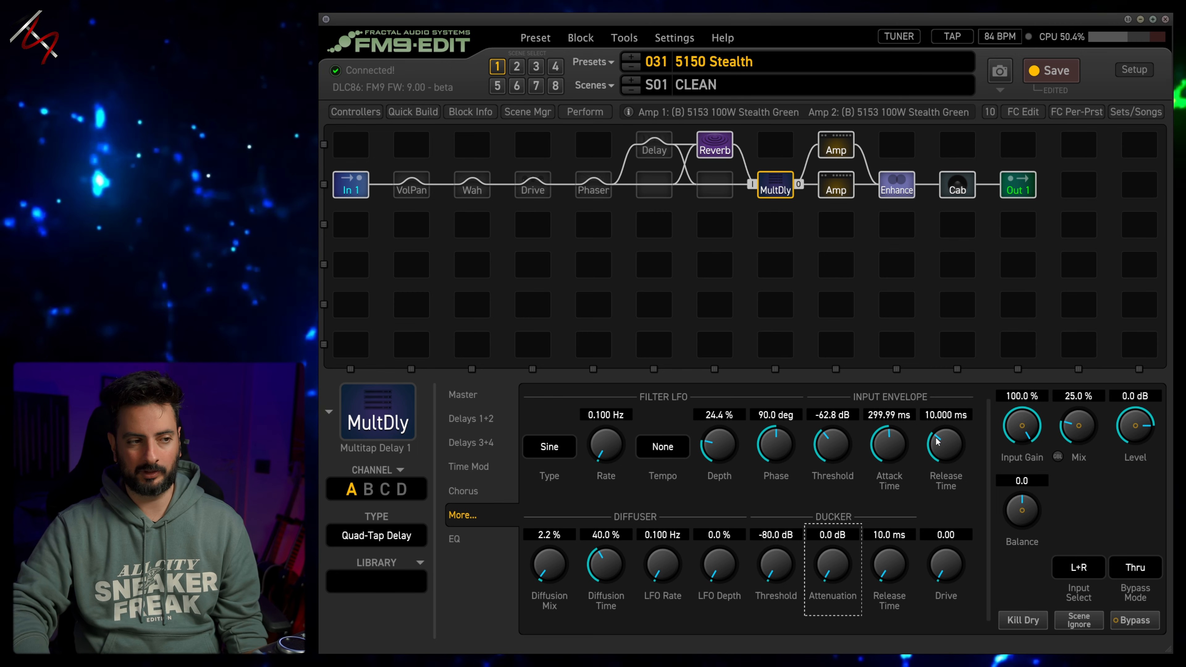
pyautogui.moveTo(836, 448); pyautogui.dragTo(792, 611)
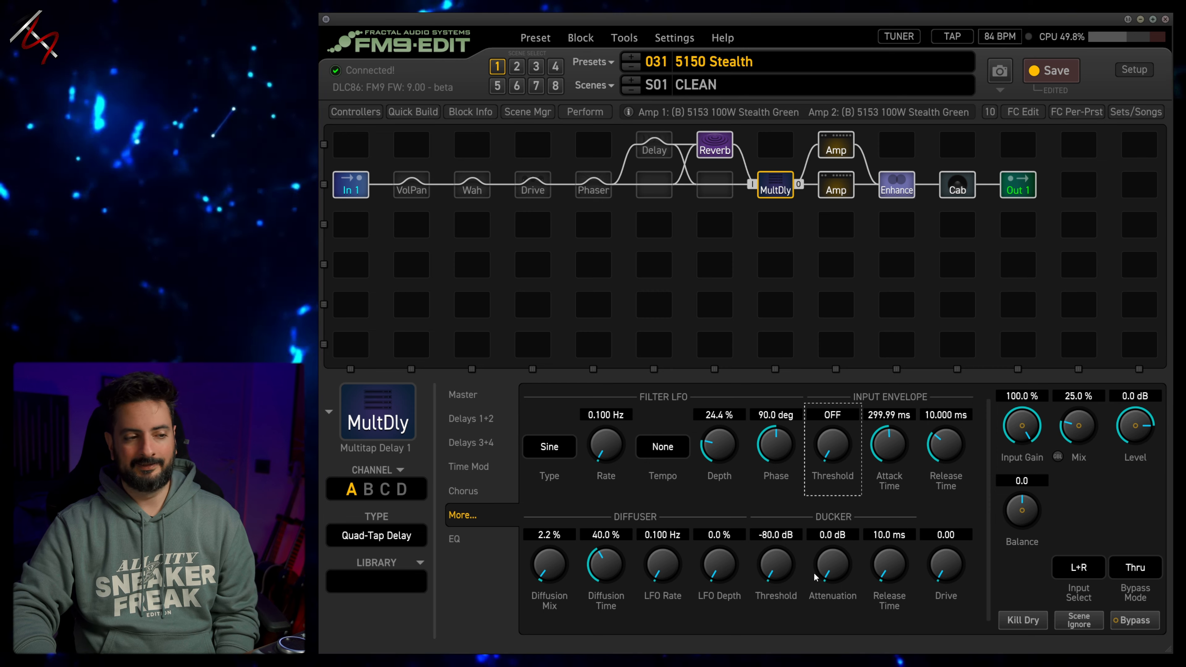
# Step: Raise the Multitap Delay's ducker attenuation and return it to 0.0 dB, and lower the diffusion mix
pyautogui.click(834, 601)
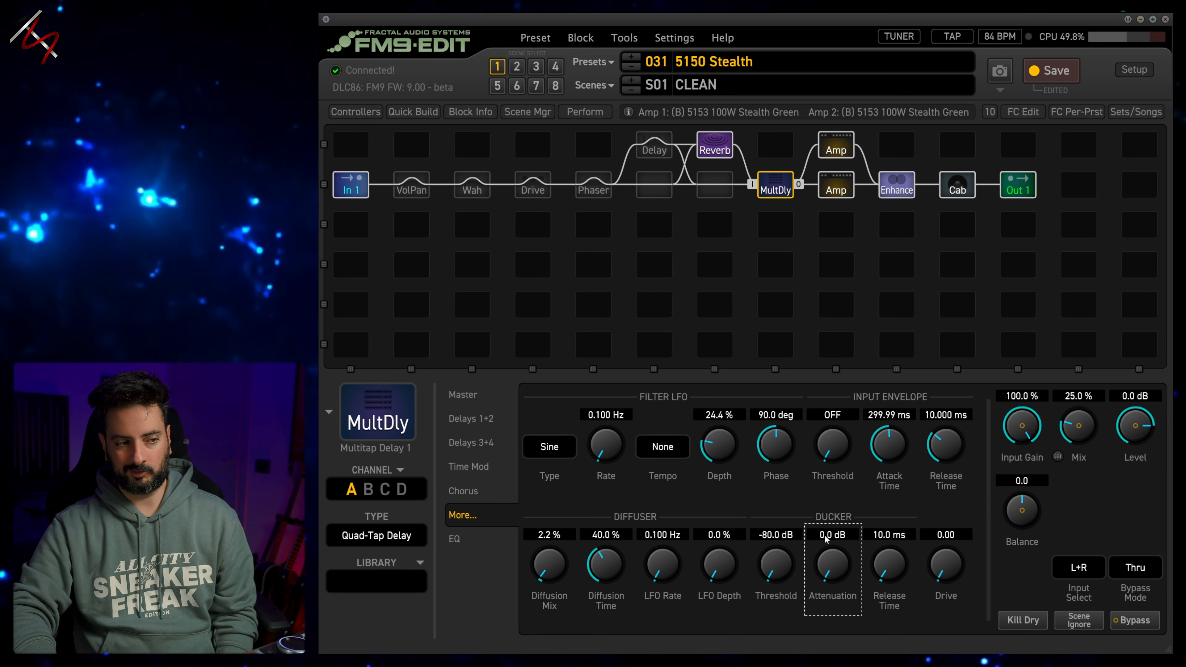
pyautogui.moveTo(830, 576); pyautogui.dragTo(903, 451)
pyautogui.moveTo(826, 564); pyautogui.dragTo(800, 654)
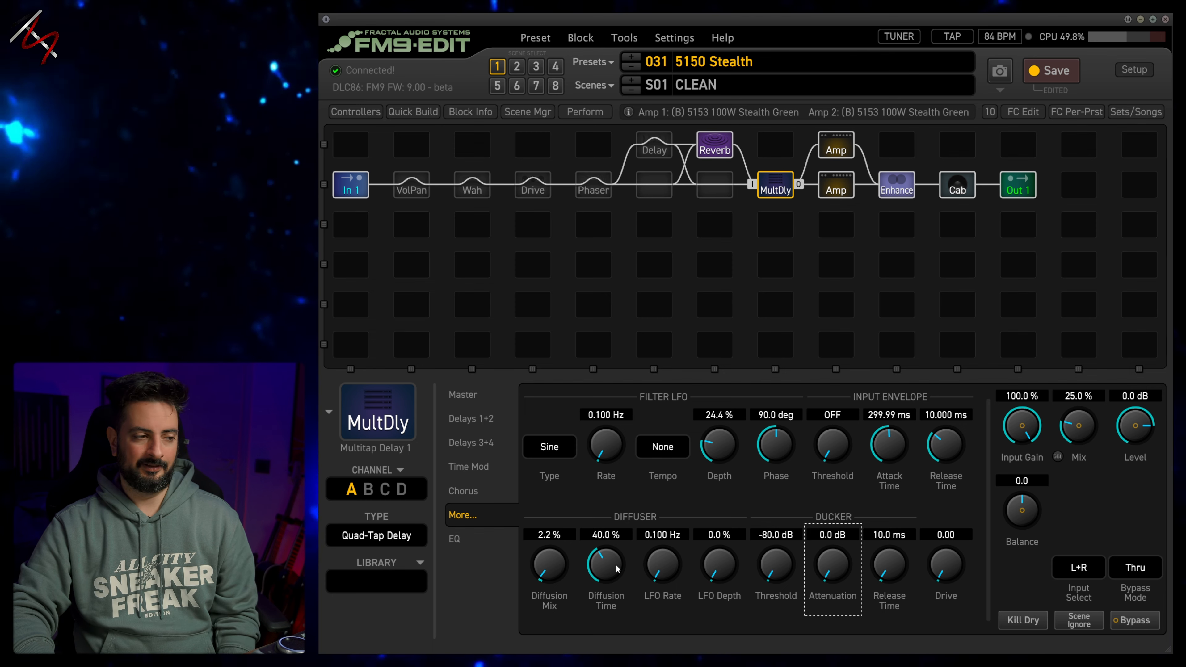
pyautogui.moveTo(556, 572); pyautogui.dragTo(549, 647)
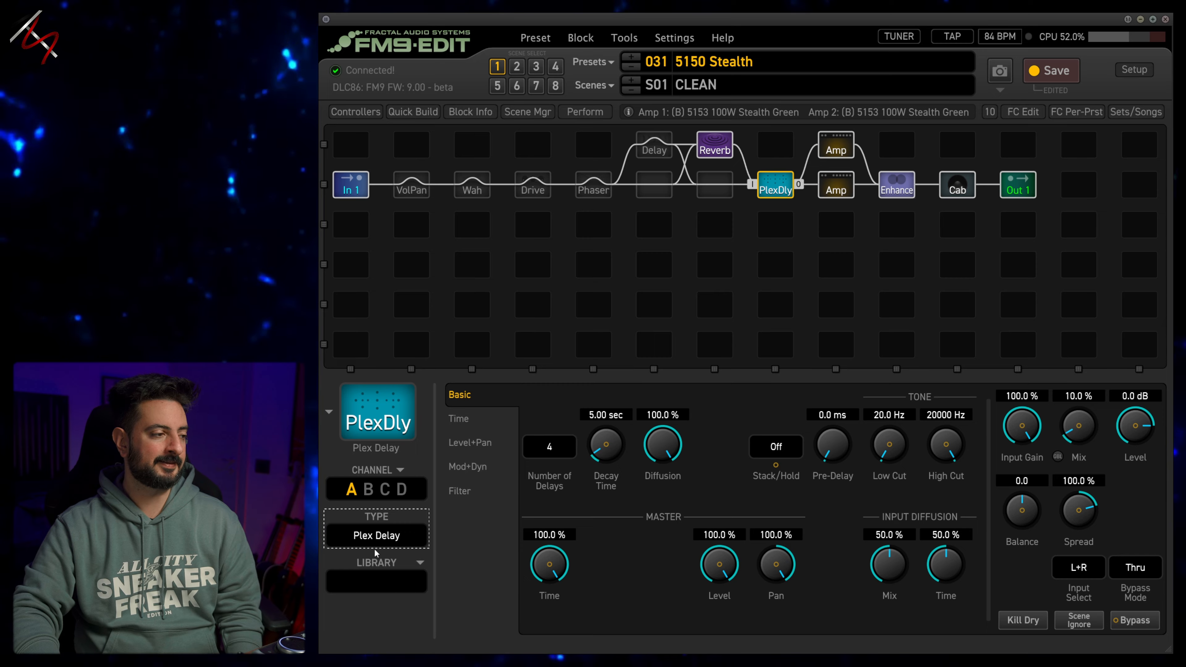
# Step: Try the Ganymede type on the Plex Delay block, and switch it back to Plex Delay
pyautogui.click(380, 537)
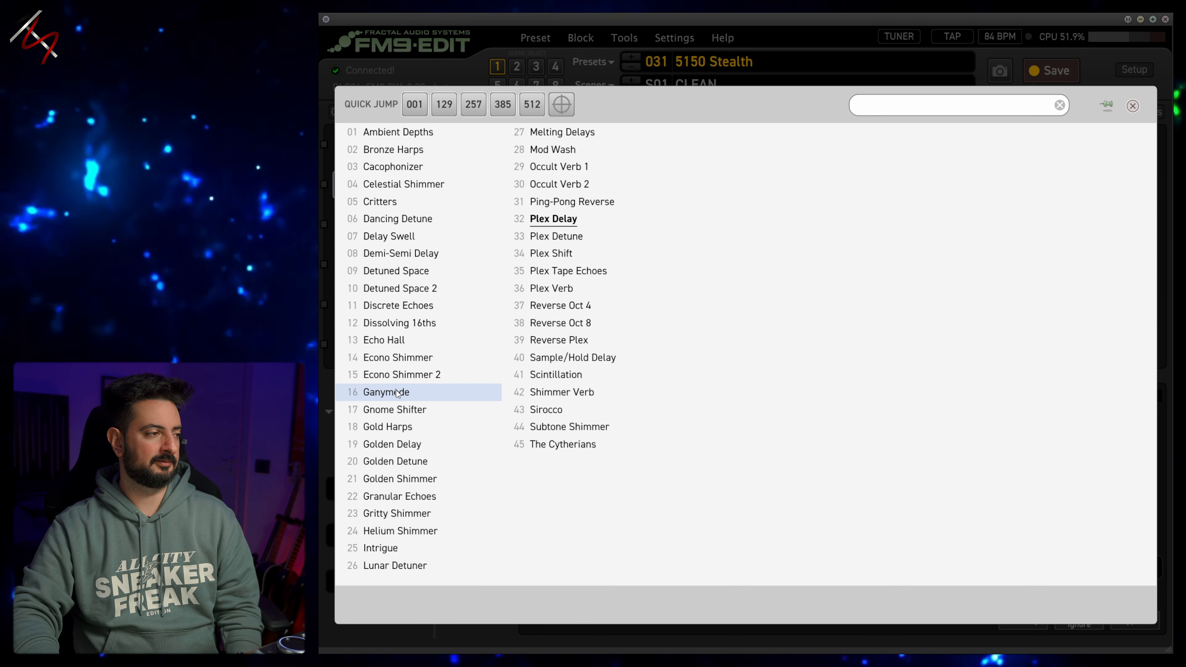
pyautogui.click(410, 396)
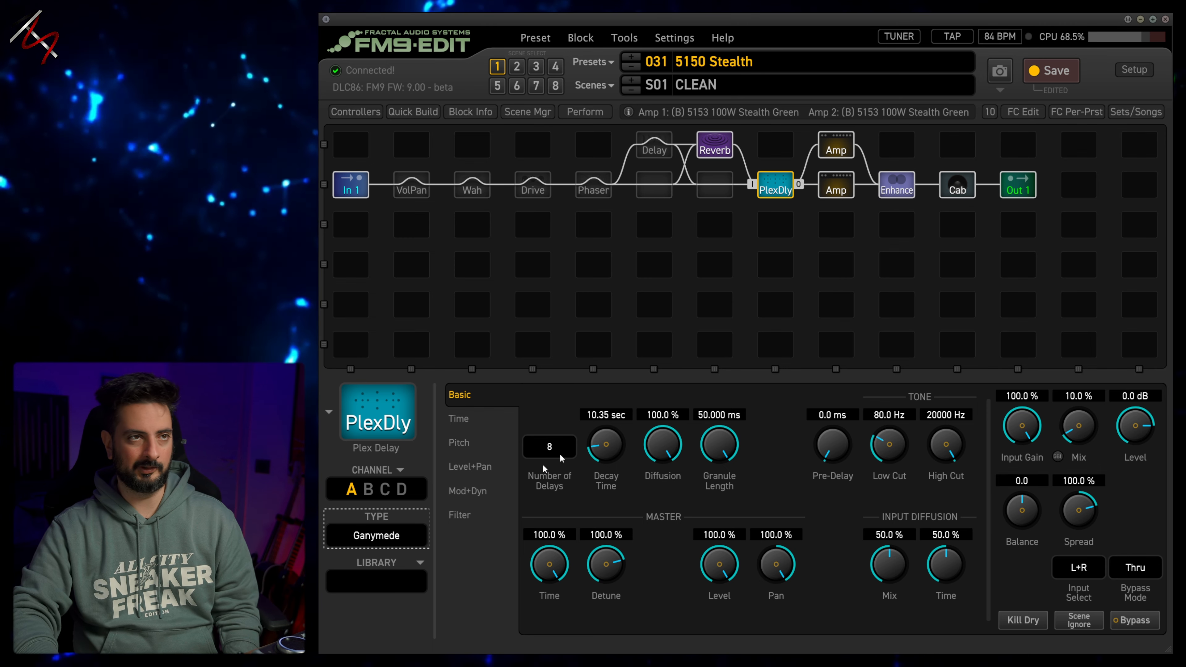
pyautogui.click(386, 515)
pyautogui.click(550, 218)
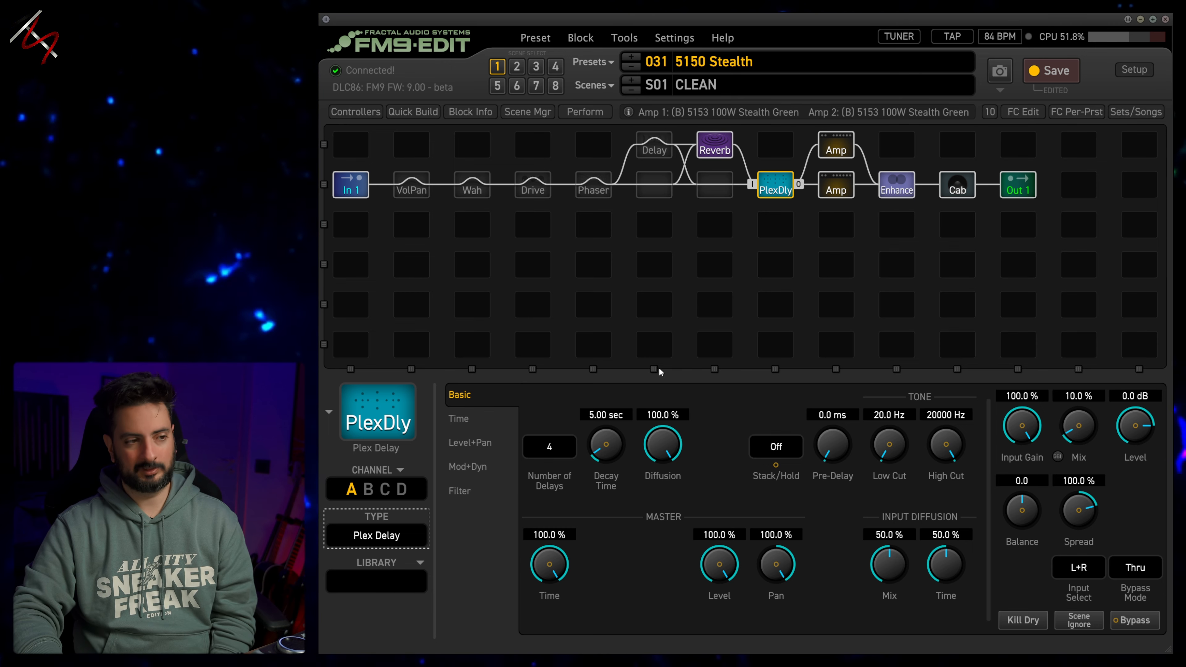
# Step: Set the Plex Delay block's type to Ganymede and view its pitch, modulation and dynamics settings
pyautogui.click(380, 534)
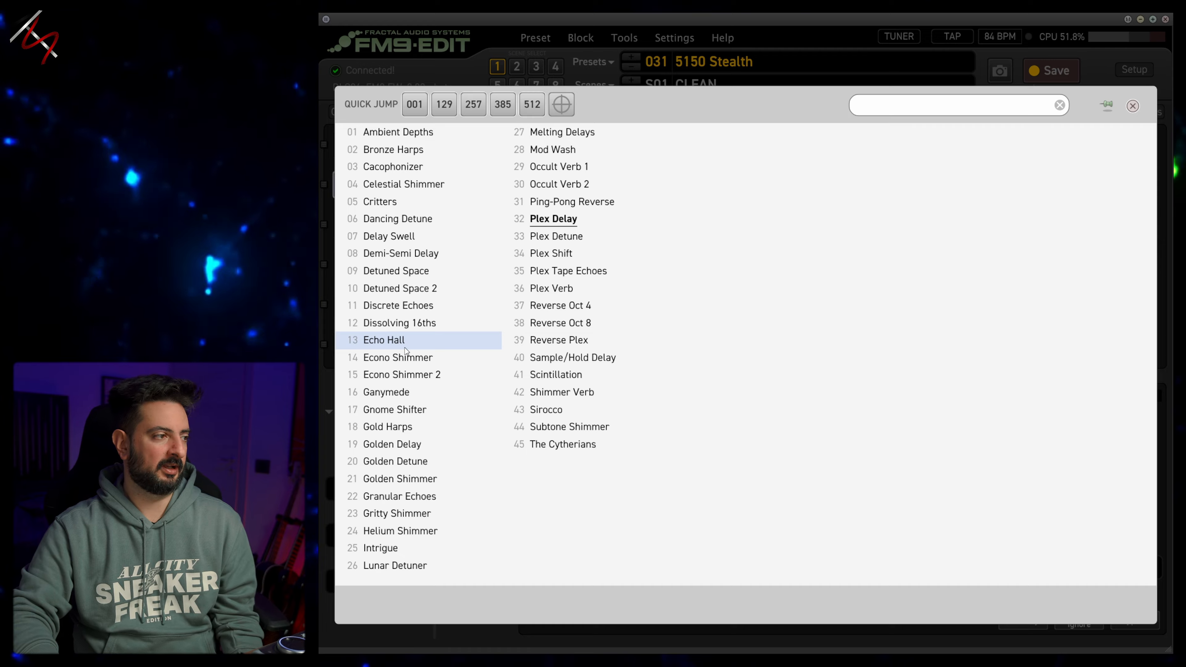
pyautogui.click(406, 392)
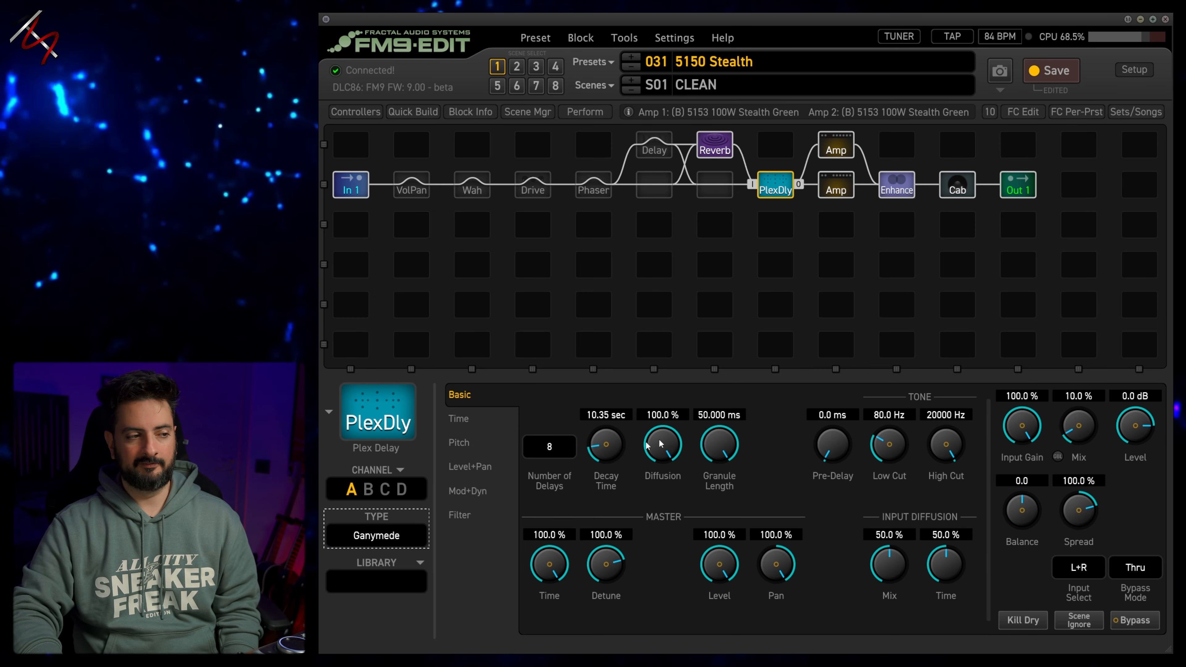
pyautogui.click(459, 442)
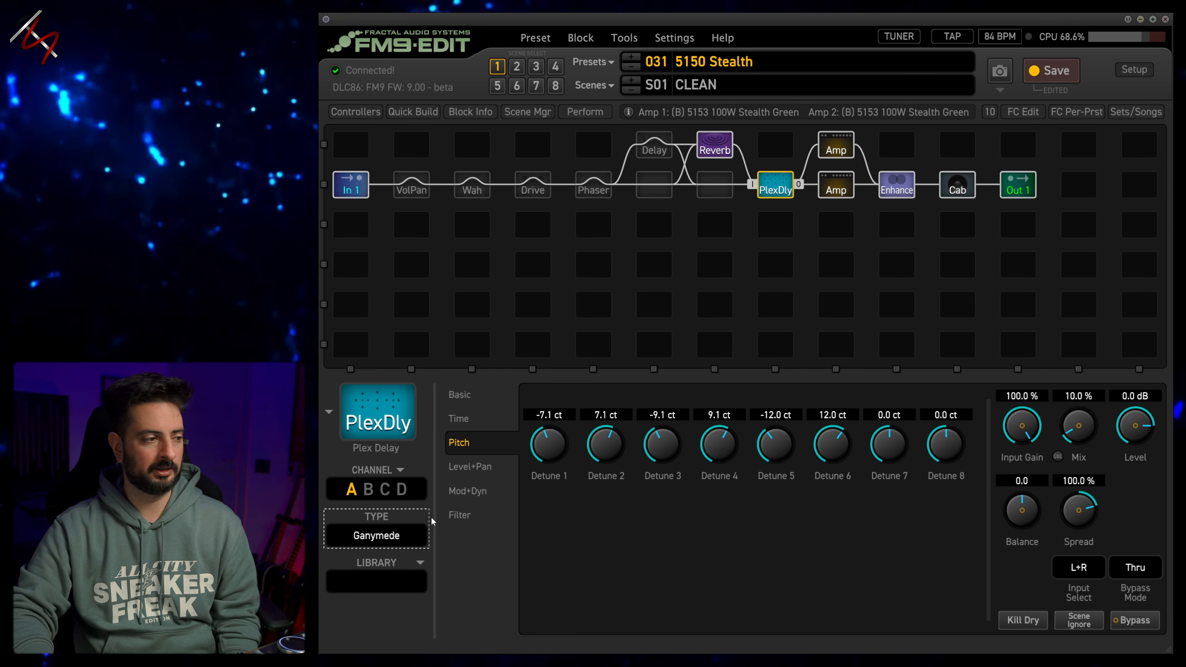
pyautogui.click(467, 491)
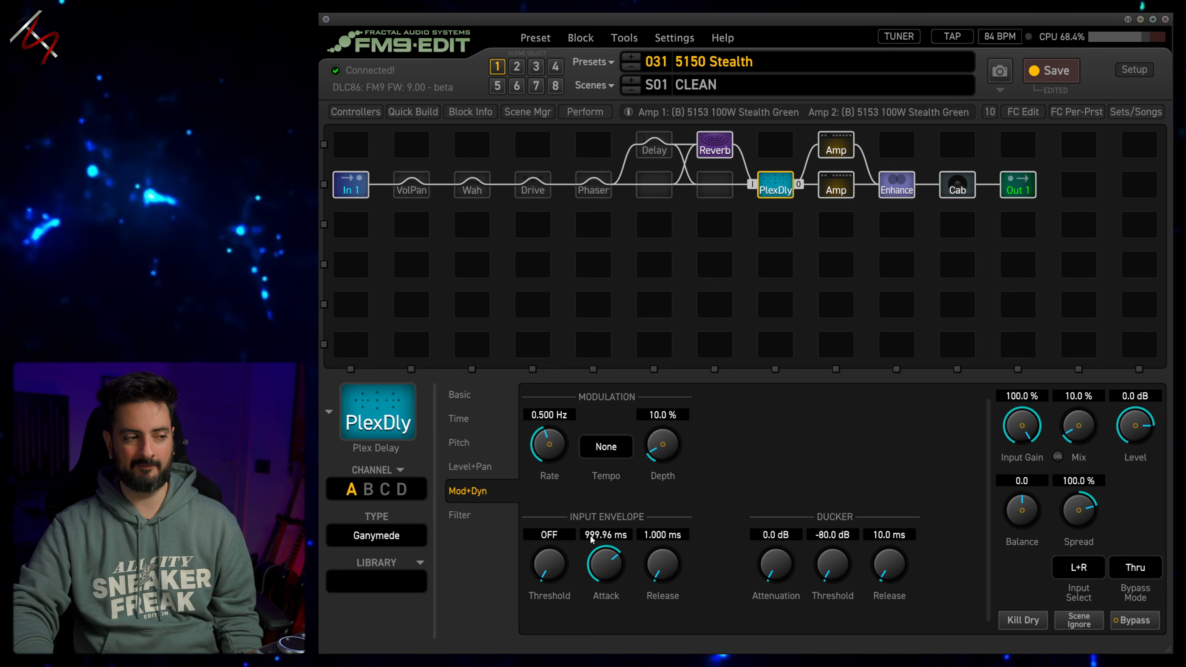
# Step: Set the Plex Delay's input envelope threshold to -58.0 dB and its ducker attenuation to 35.0 dB
pyautogui.click(555, 568)
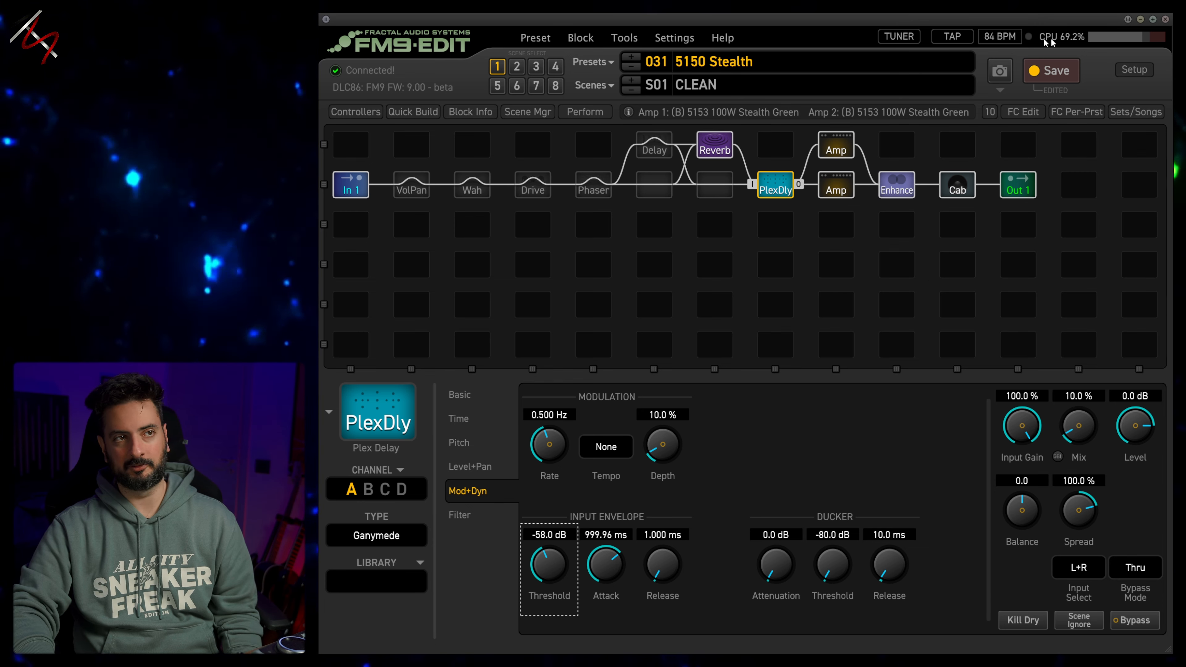
pyautogui.moveTo(775, 565); pyautogui.dragTo(823, 427)
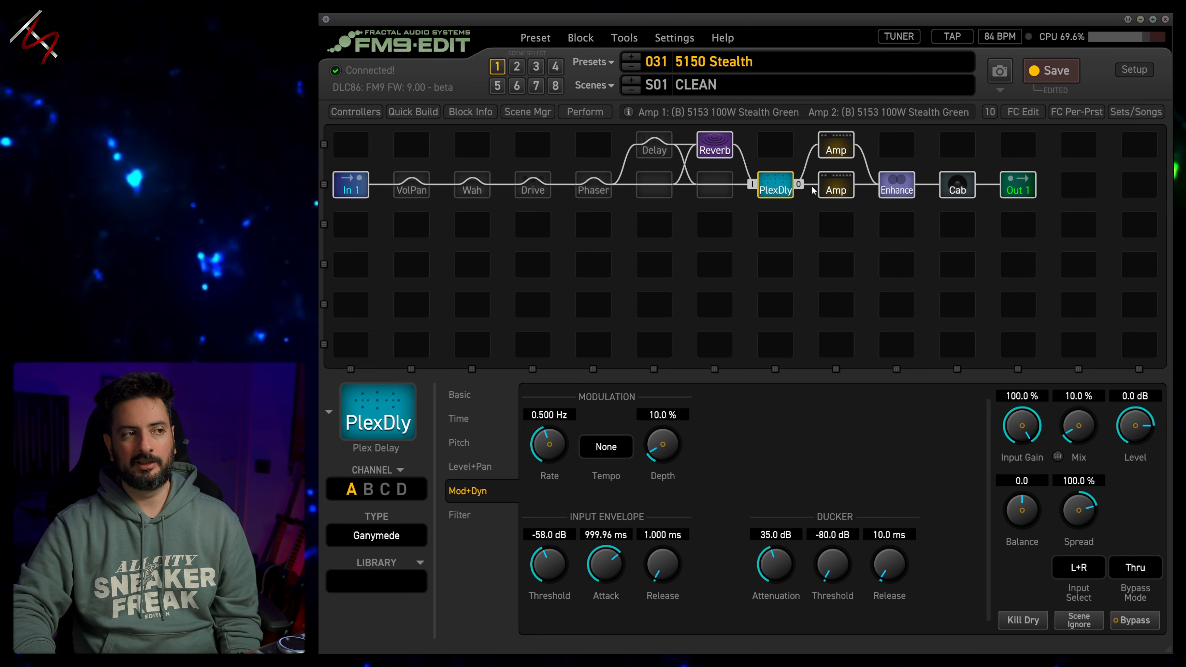
# Step: Replace the Plex Delay block in the signal chain with Reverb 2
pyautogui.rightClick(780, 190)
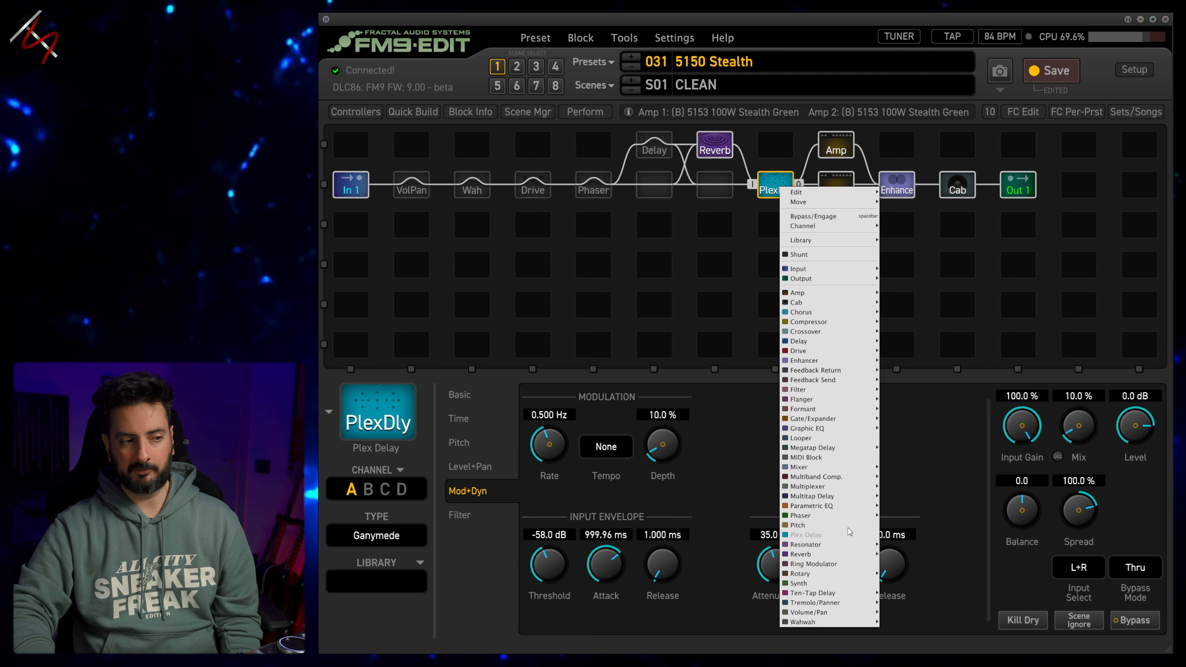
pyautogui.moveTo(859, 554)
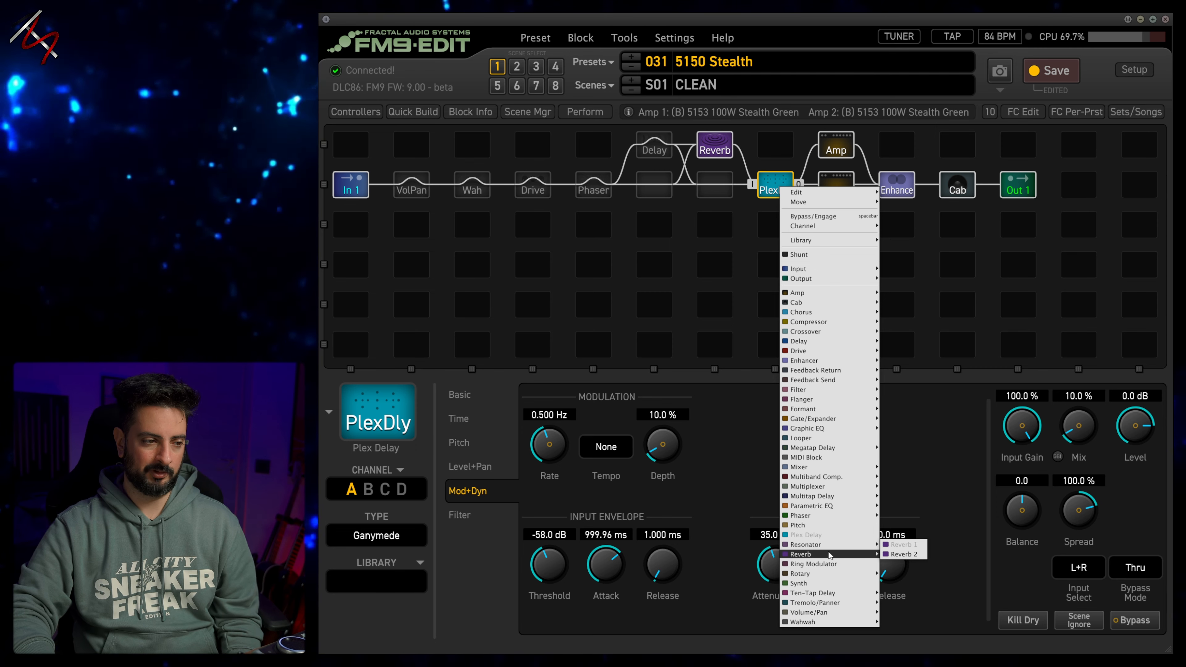
pyautogui.click(901, 554)
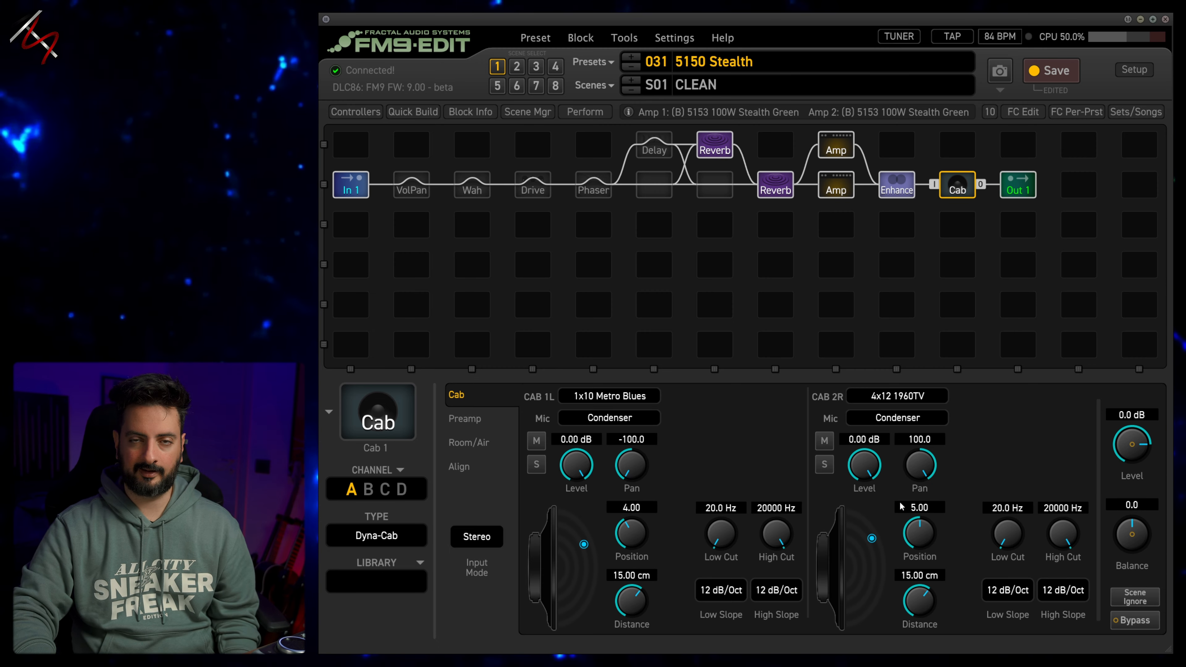
# Step: Switch the Cab 1 block to the Legacy type and set the IR length of both cabs to Standard
pyautogui.click(368, 534)
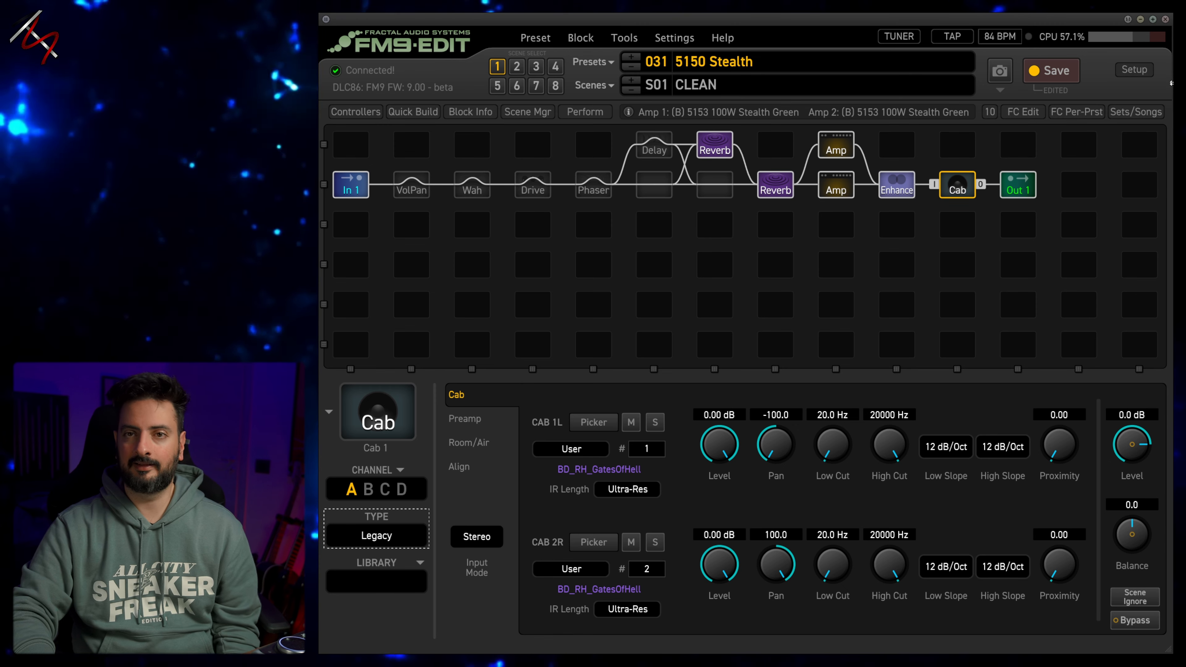
pyautogui.click(631, 489)
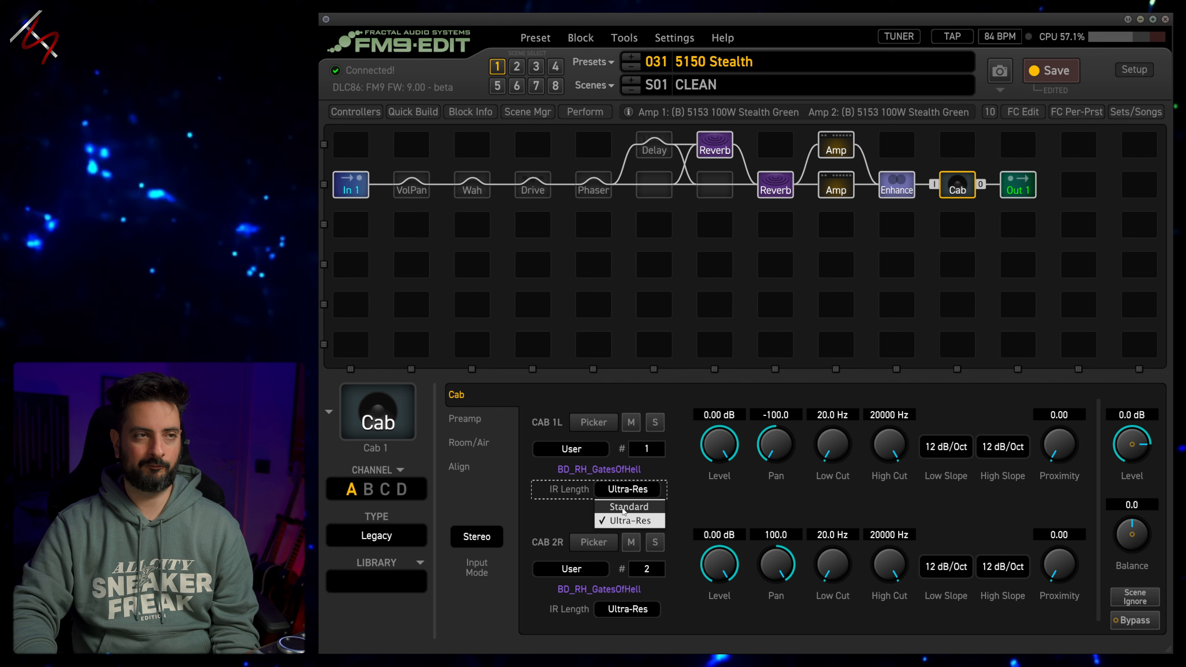
pyautogui.click(624, 510)
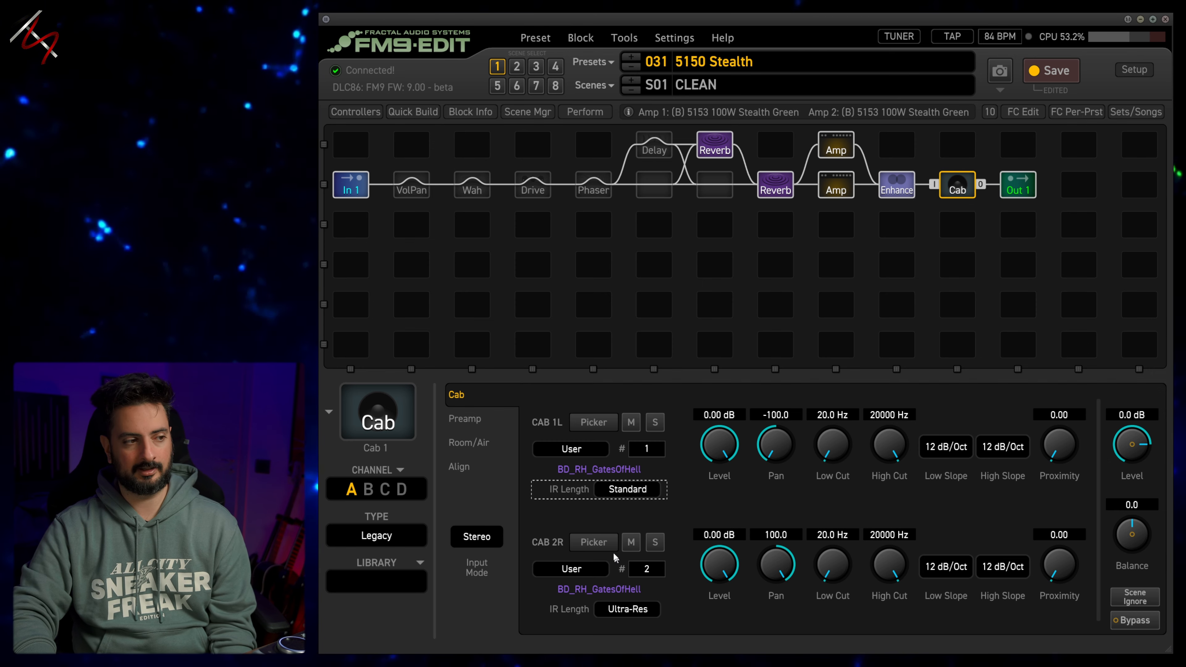
pyautogui.click(616, 607)
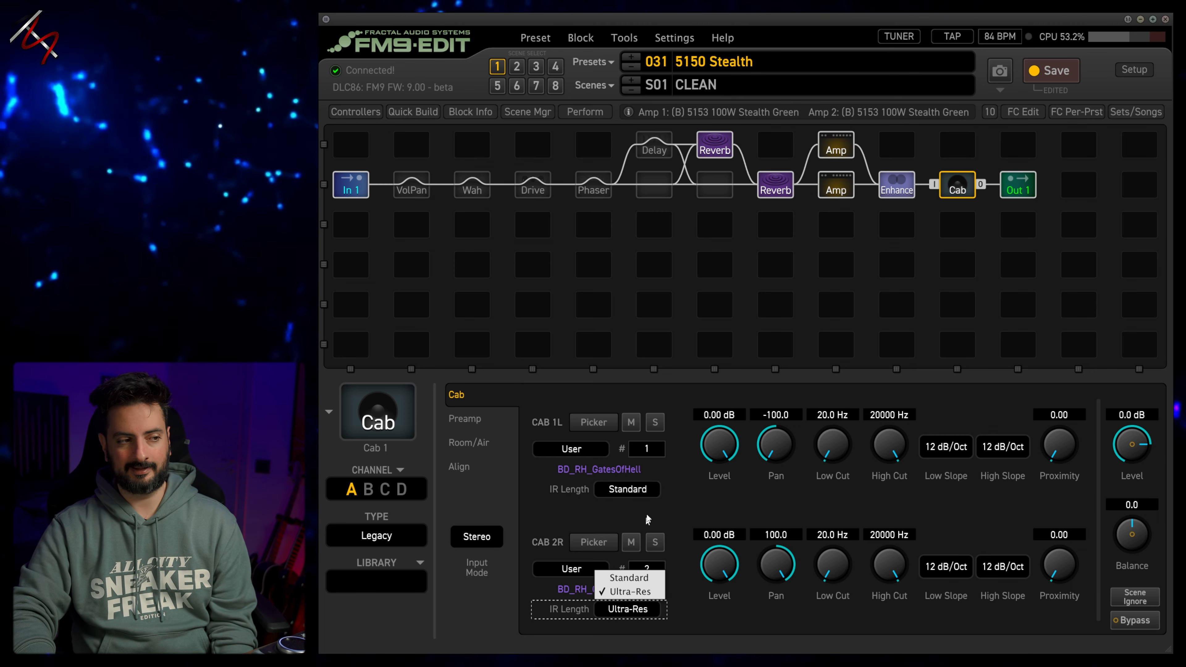
pyautogui.click(630, 592)
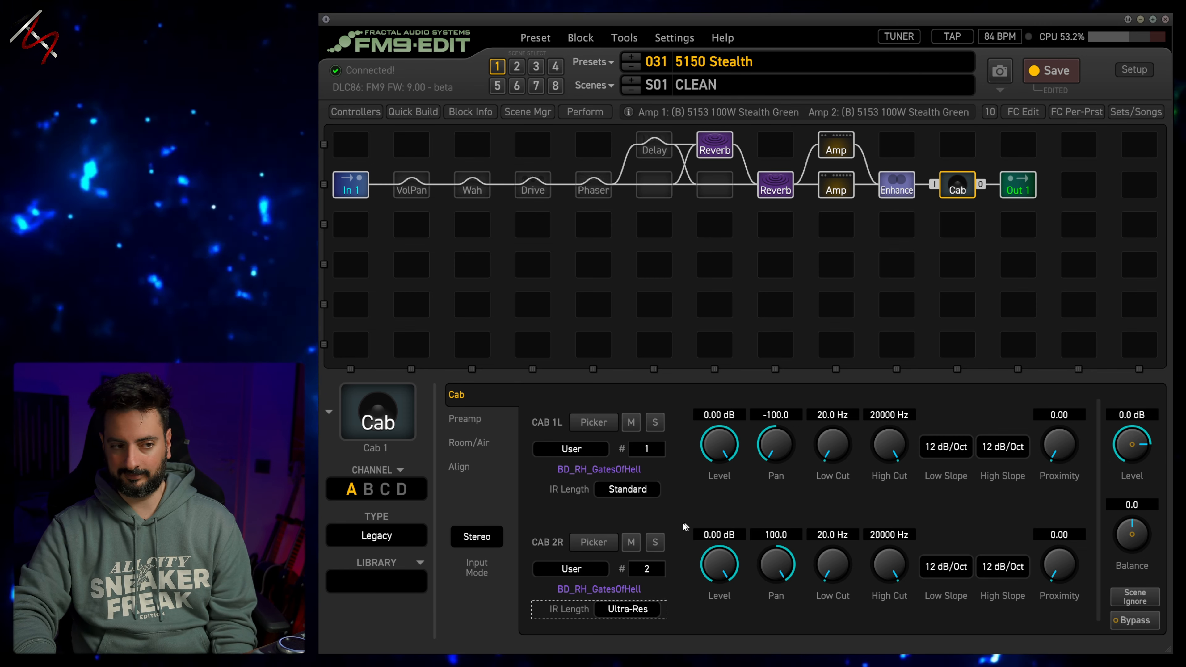
pyautogui.click(625, 609)
pyautogui.click(628, 577)
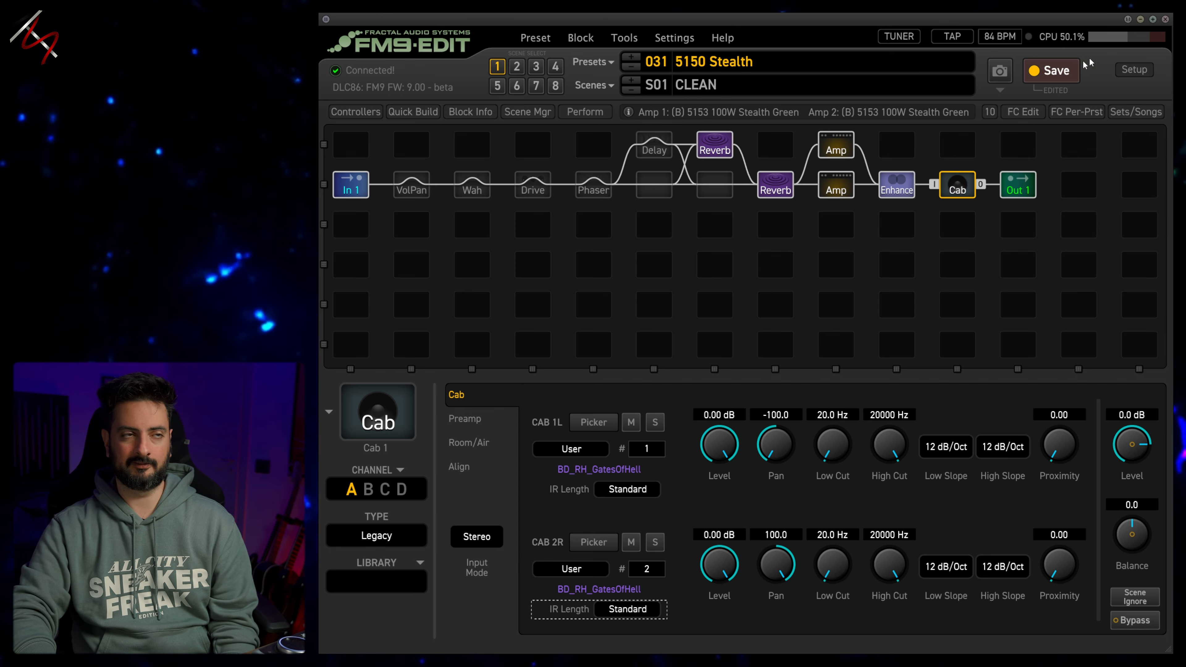
# Step: Return the IR length of Cab 2R and Cab 1L to Ultra-Res
pyautogui.click(627, 608)
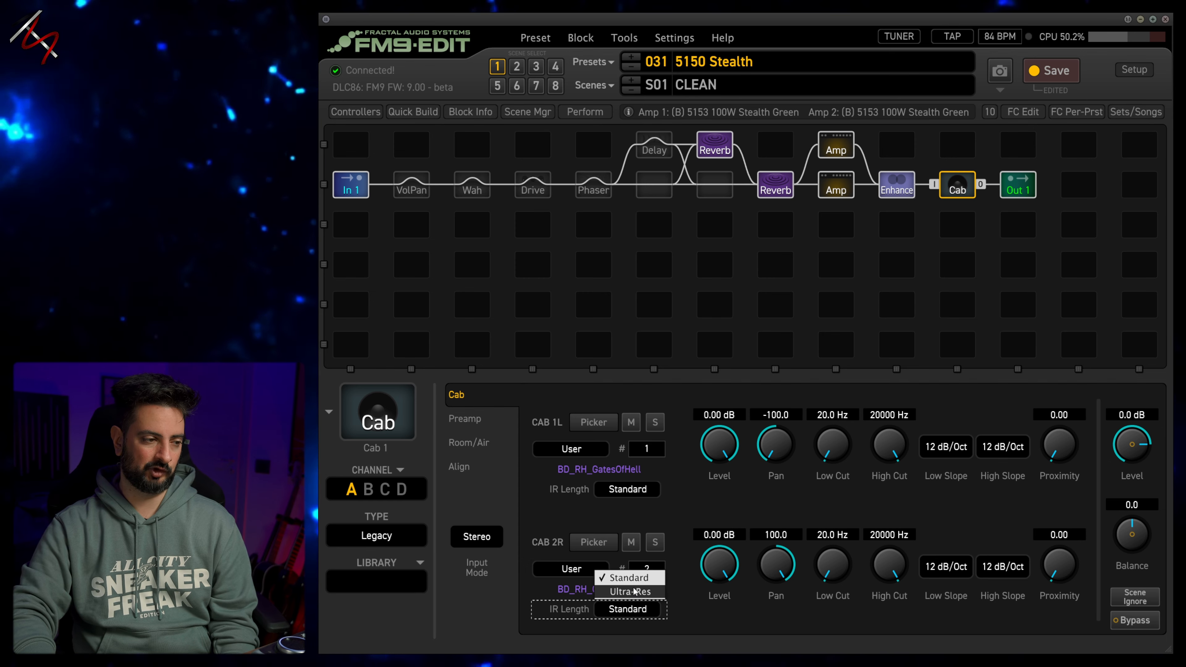
pyautogui.click(626, 590)
pyautogui.click(627, 489)
pyautogui.click(625, 521)
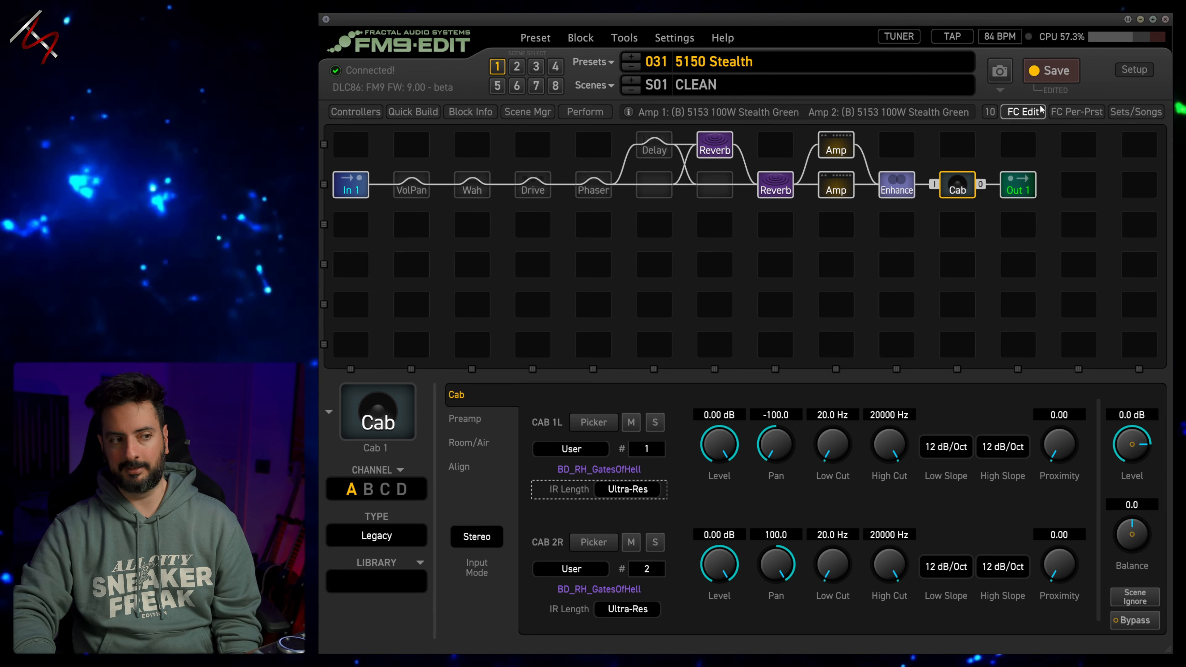
pyautogui.click(635, 489)
pyautogui.click(698, 518)
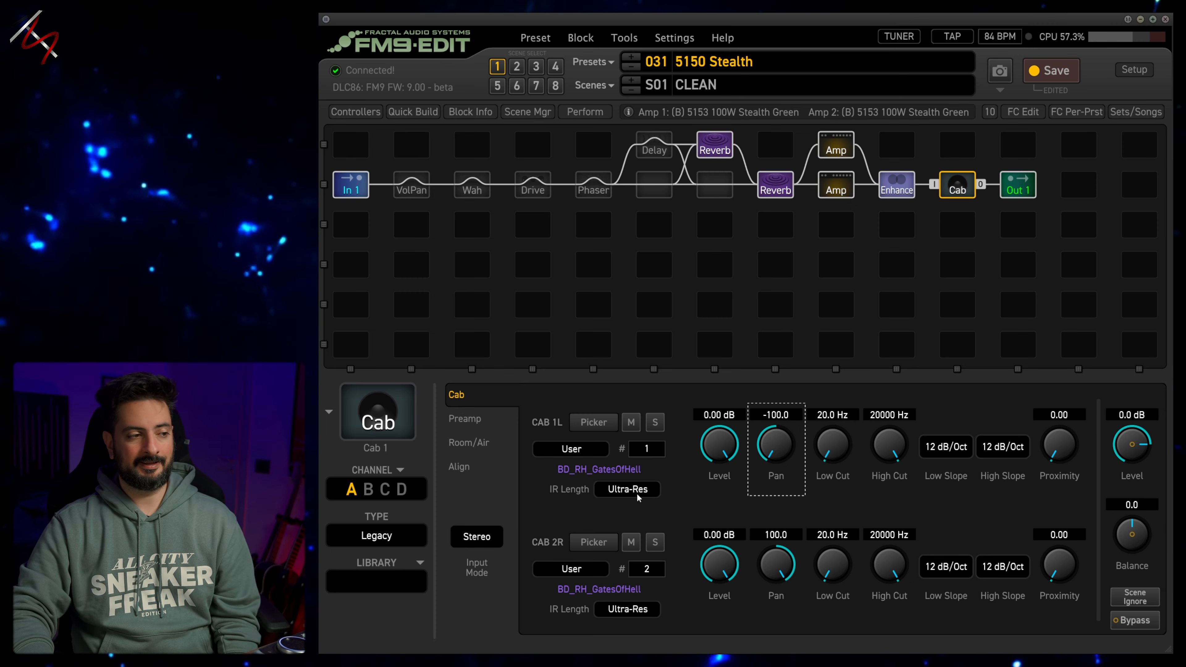
pyautogui.click(653, 494)
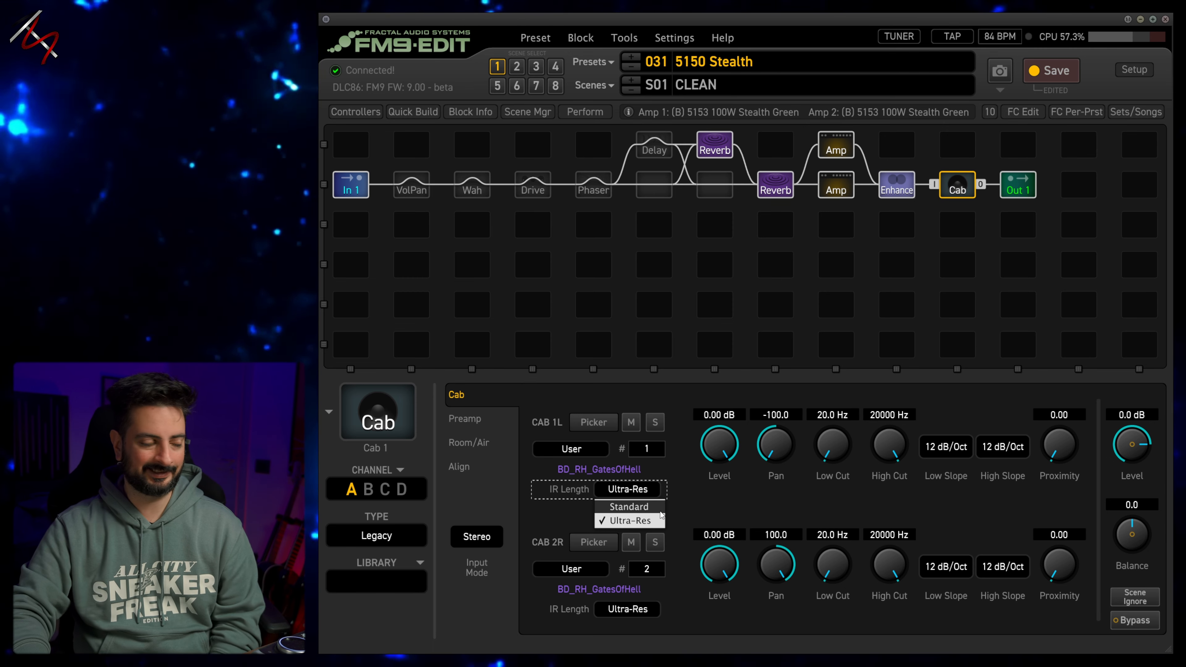
pyautogui.click(704, 510)
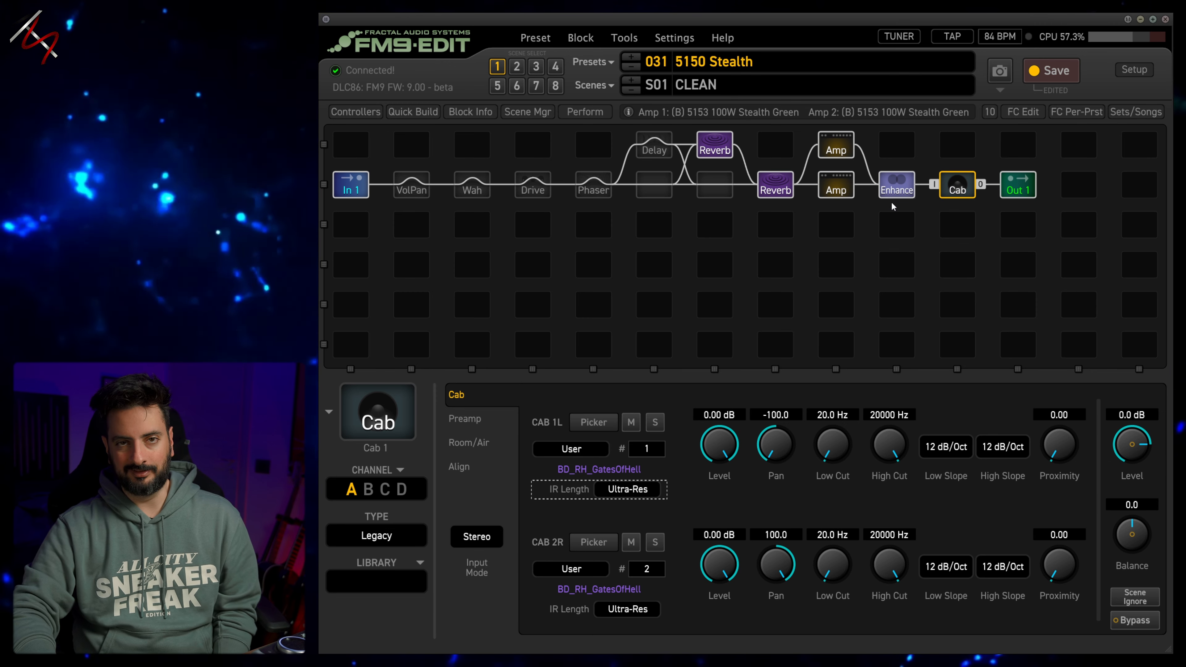
# Step: Copy the Cab 1 block's current channel to the clipboard
pyautogui.rightClick(948, 189)
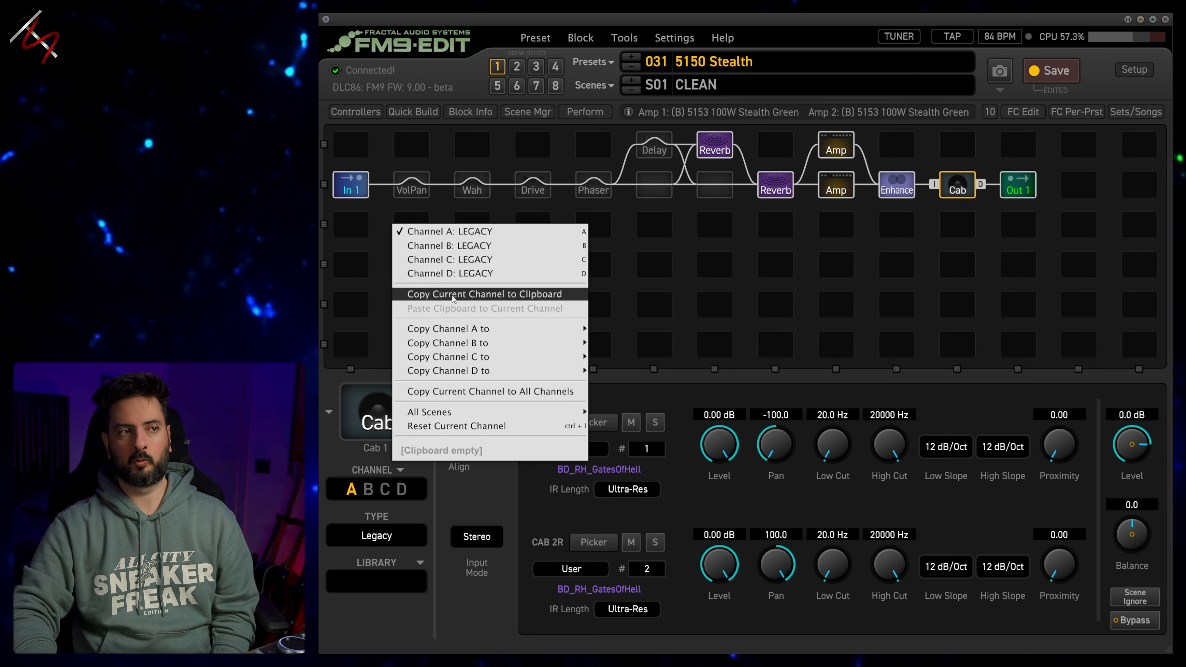
pyautogui.click(452, 295)
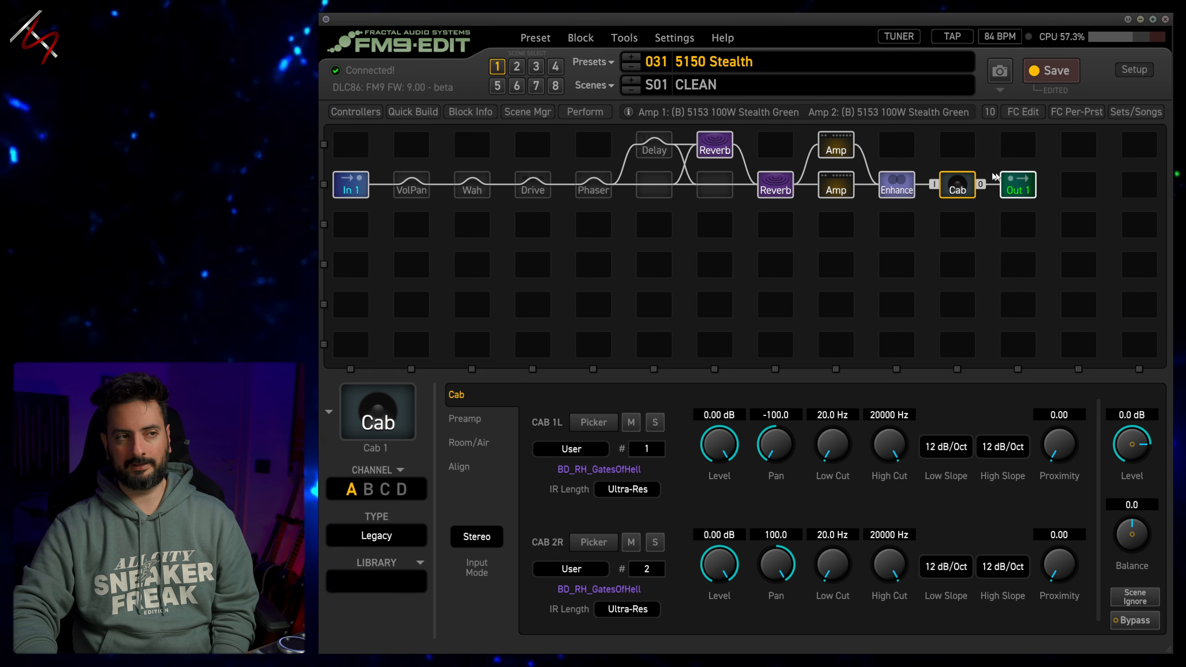
pyautogui.rightClick(954, 192)
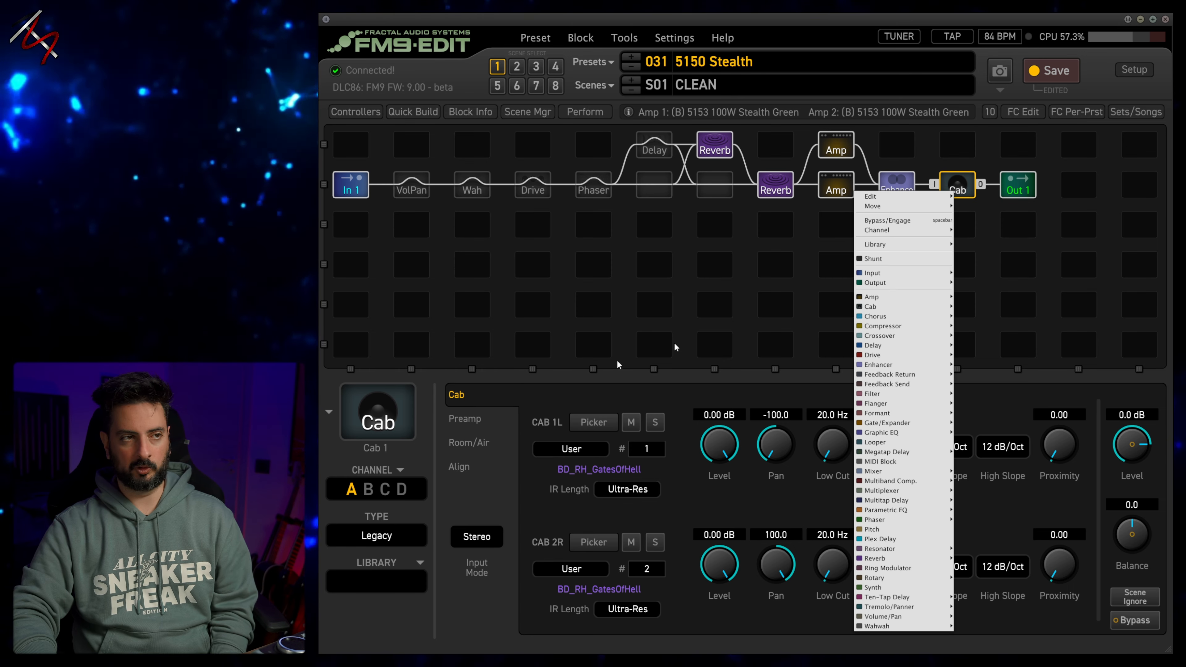
pyautogui.click(427, 459)
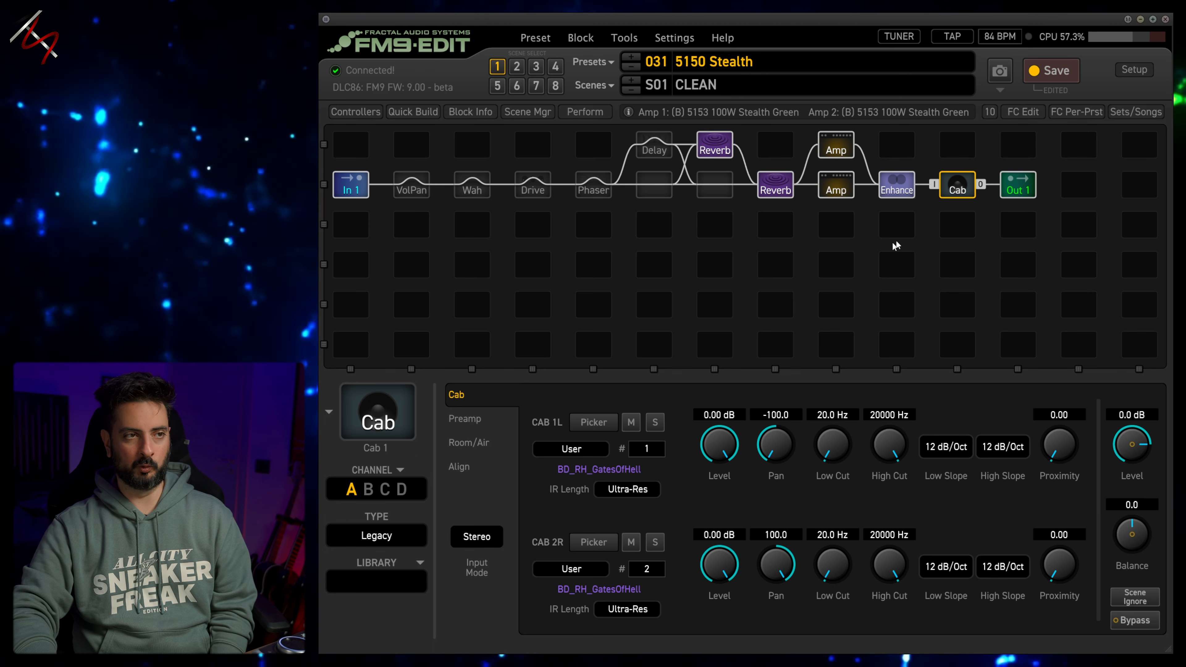
# Step: Replace the Cab 1 block with Cab 2 and paste the copied channel into its current channel
pyautogui.rightClick(958, 193)
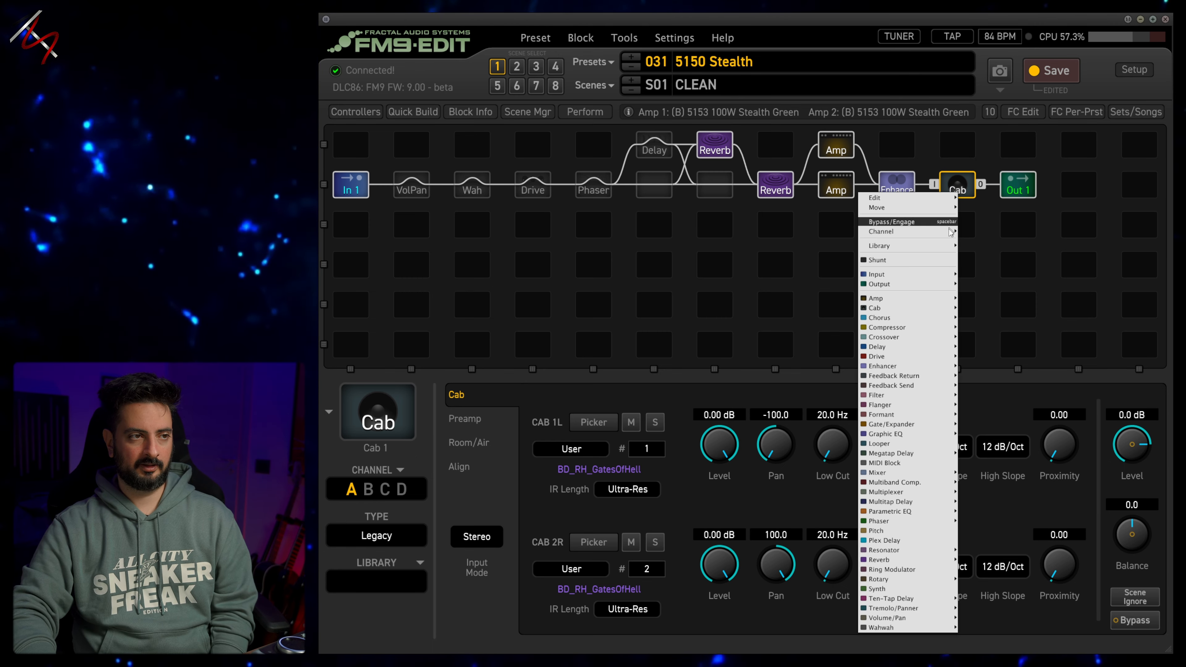
pyautogui.moveTo(929, 308)
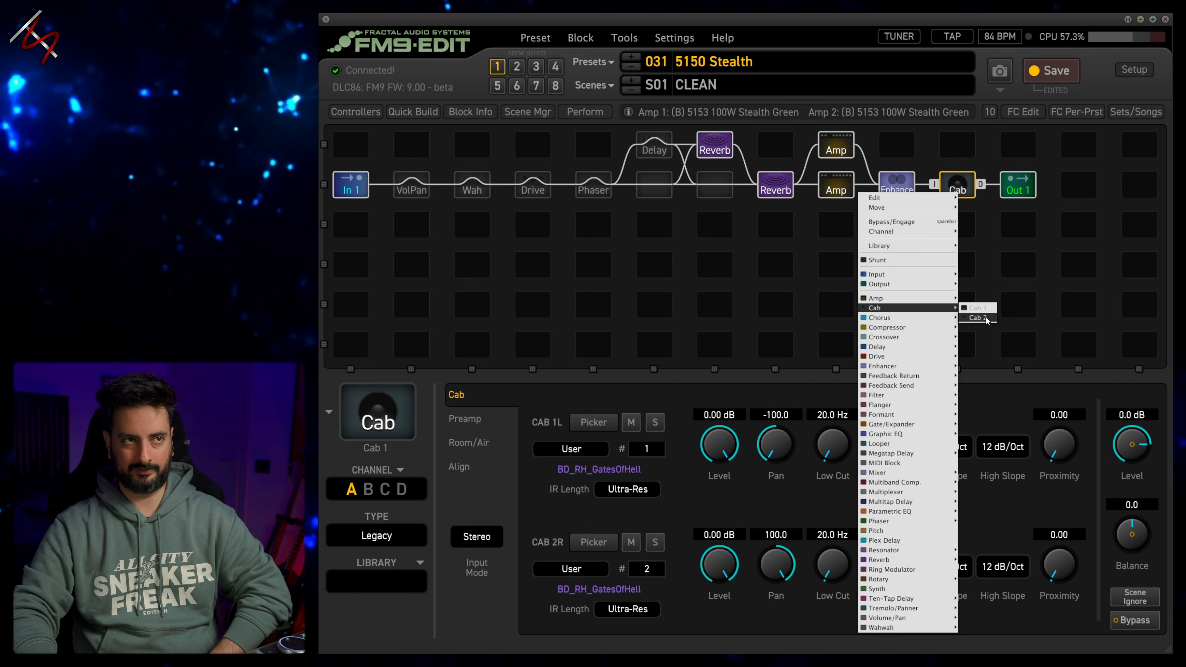
pyautogui.click(982, 317)
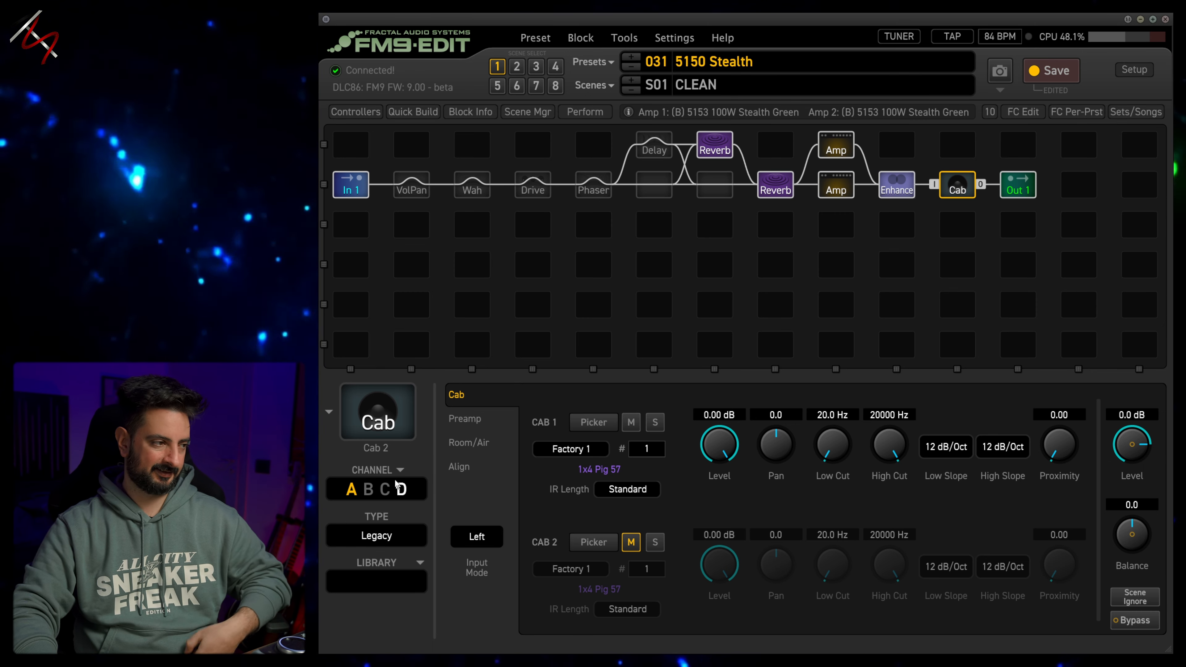
pyautogui.click(400, 469)
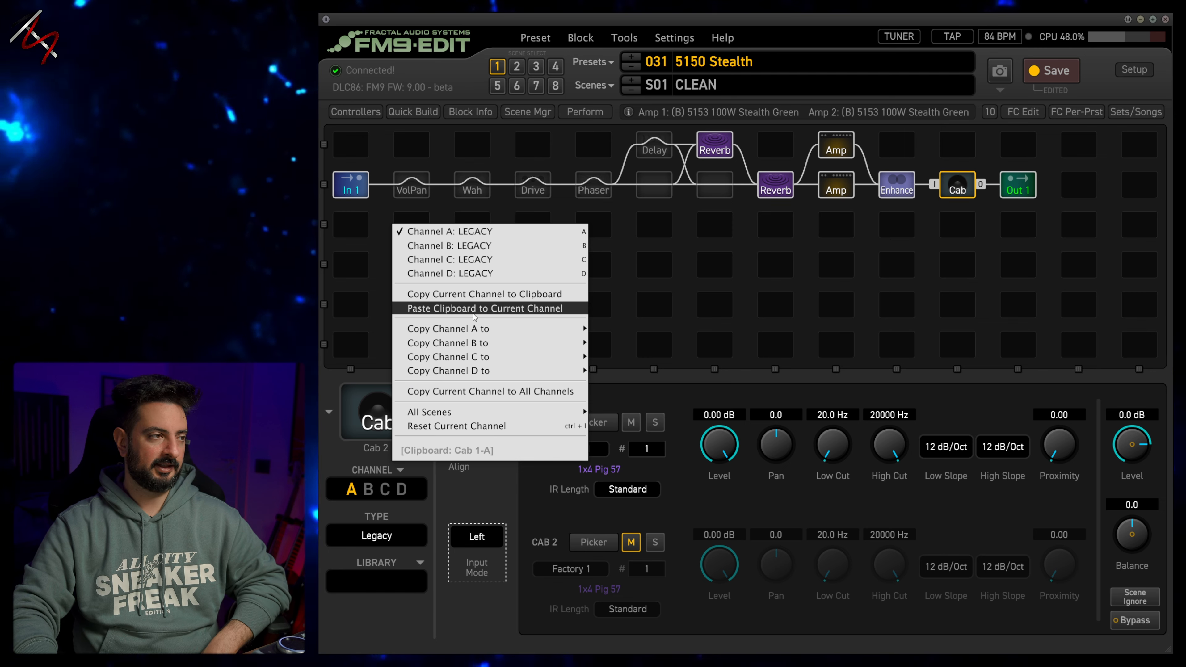
pyautogui.click(517, 308)
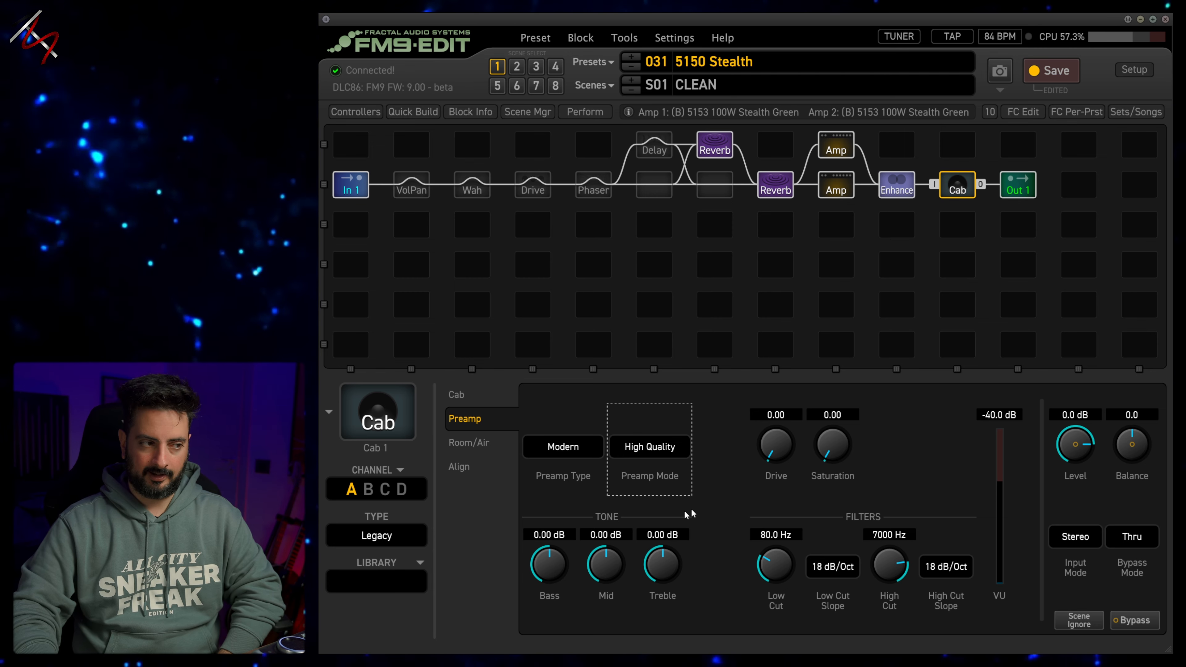
# Step: Set the Cab 1 block's preamp mode to Economy and view the available preamp types
pyautogui.click(664, 449)
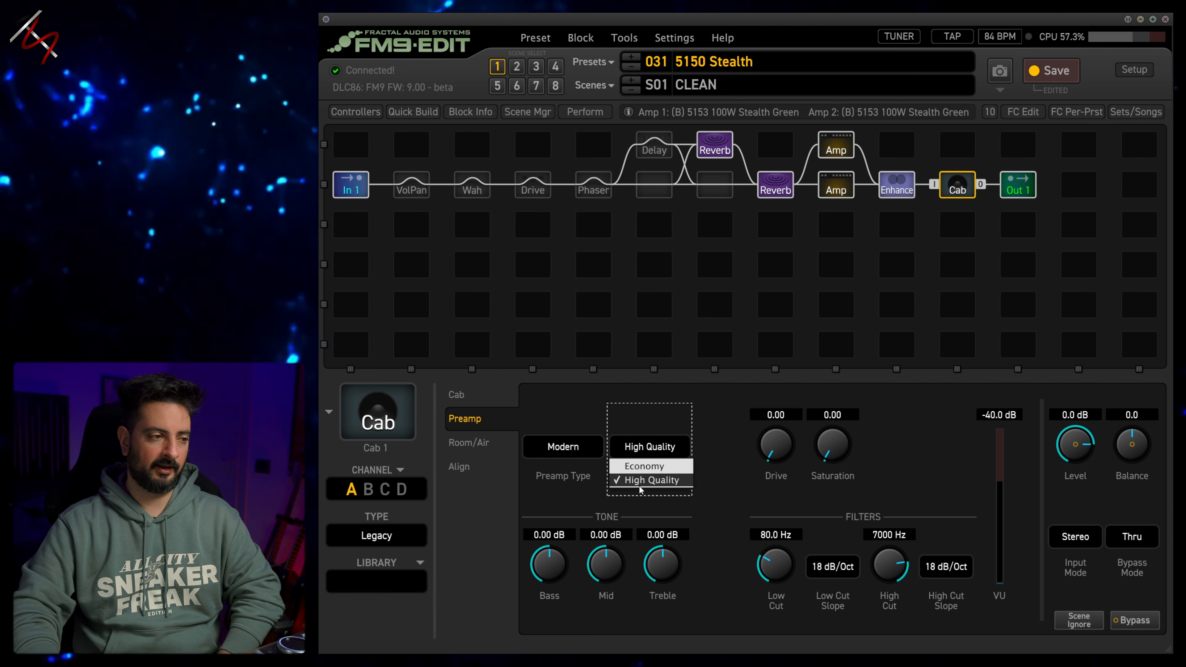
pyautogui.click(646, 466)
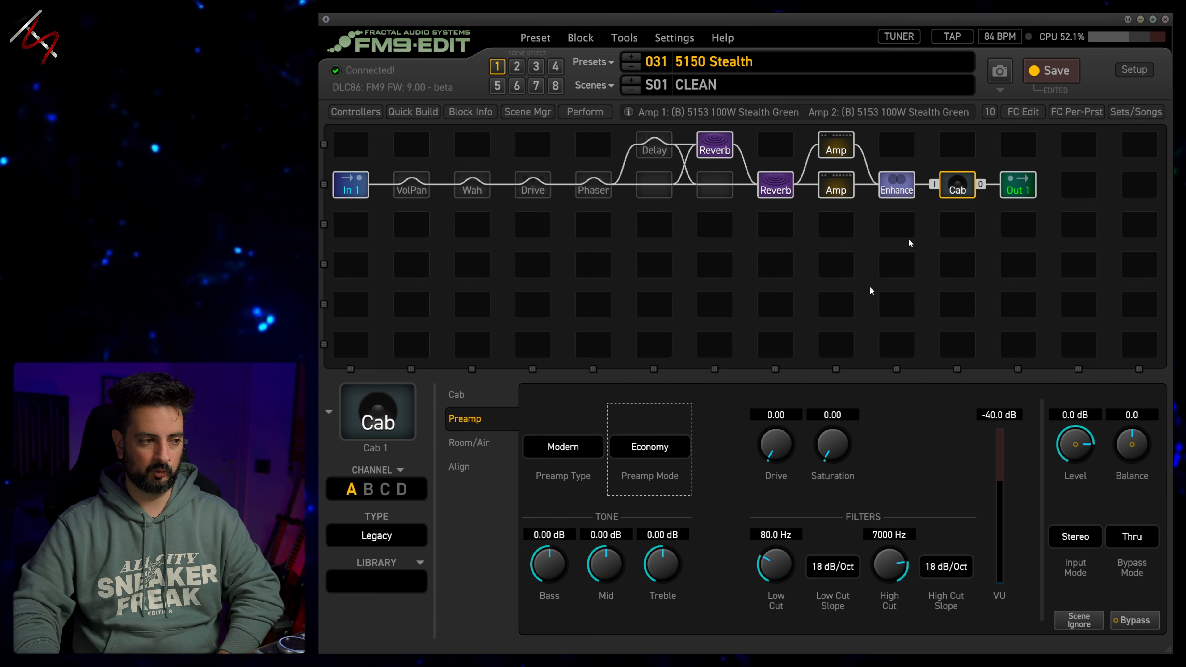
pyautogui.click(582, 446)
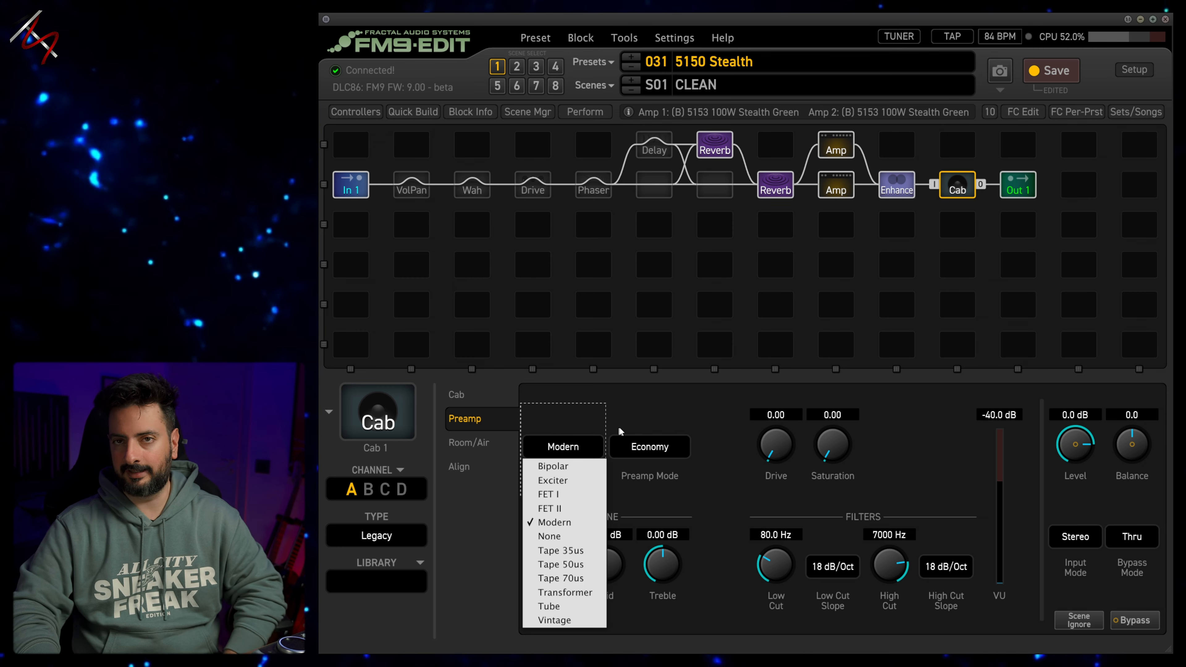
pyautogui.click(569, 448)
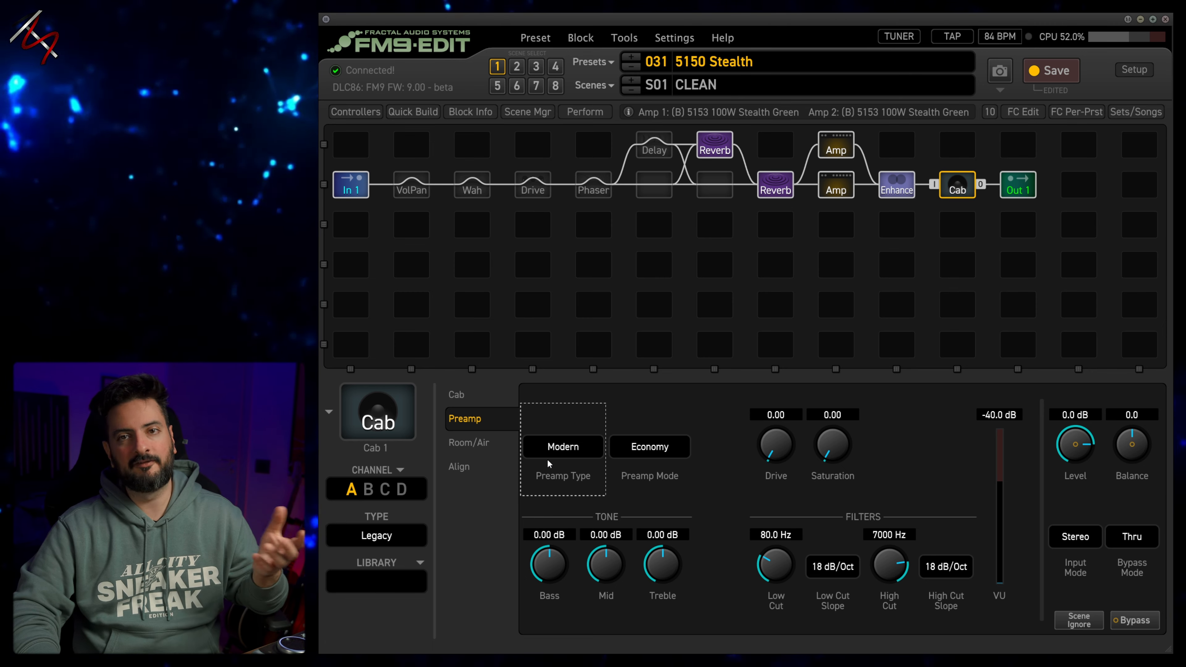
# Step: Compare the None and Modern preamp types on the Cab 1 block, leaving the type set to None
pyautogui.click(581, 449)
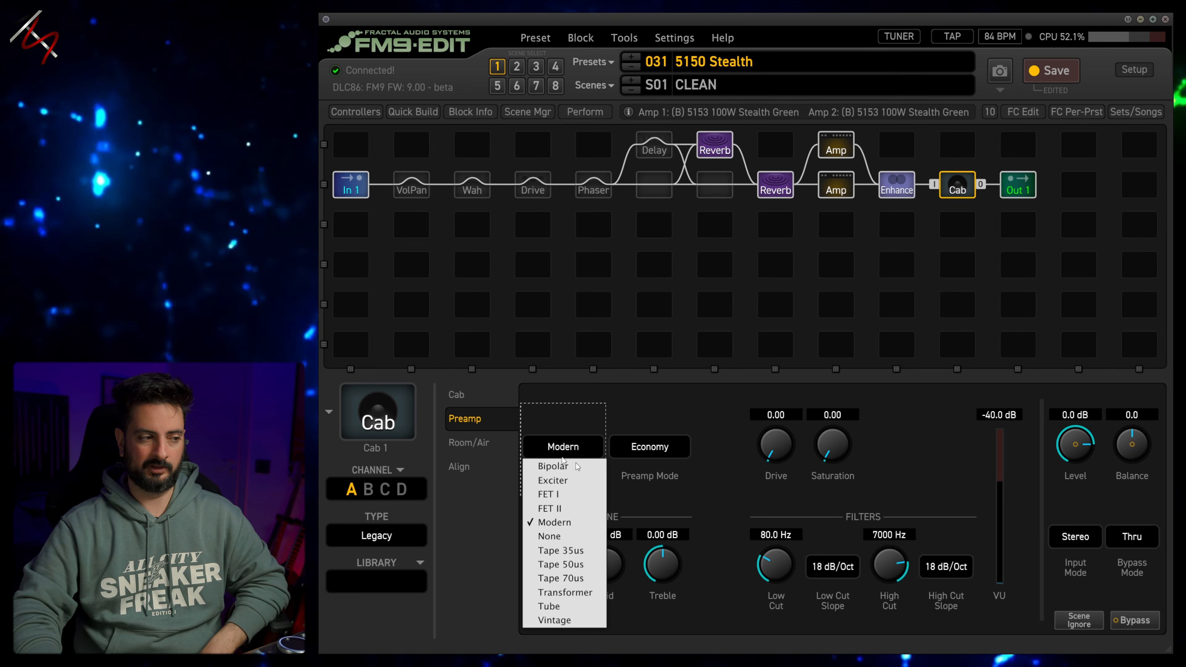
pyautogui.click(579, 537)
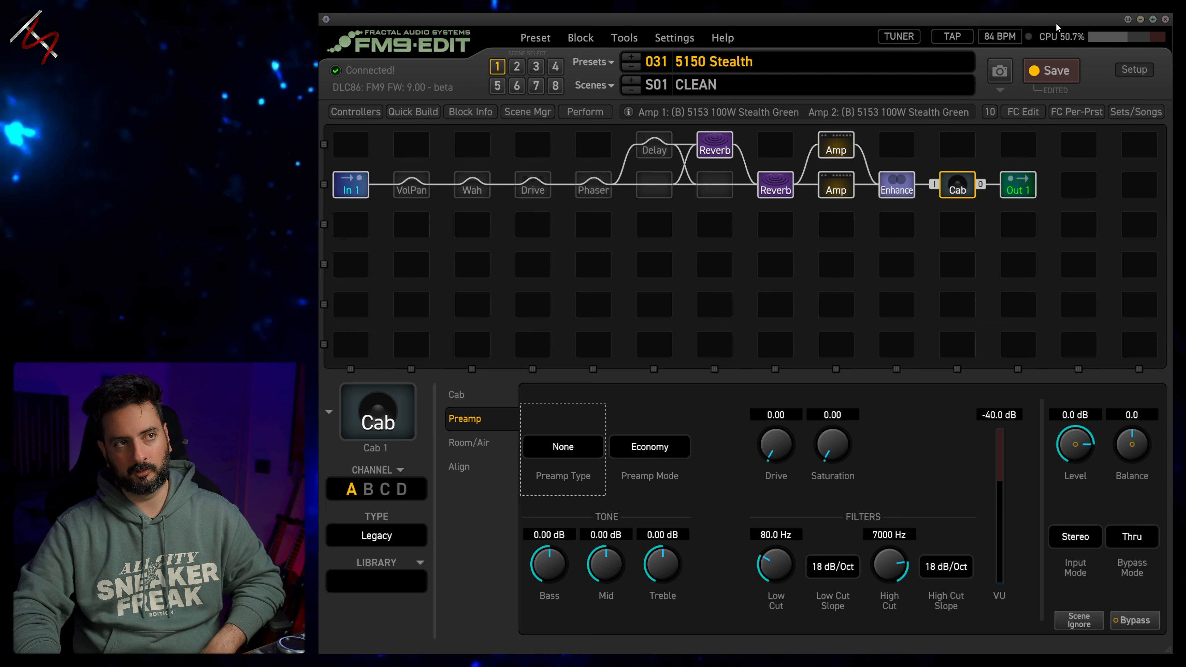
pyautogui.click(563, 447)
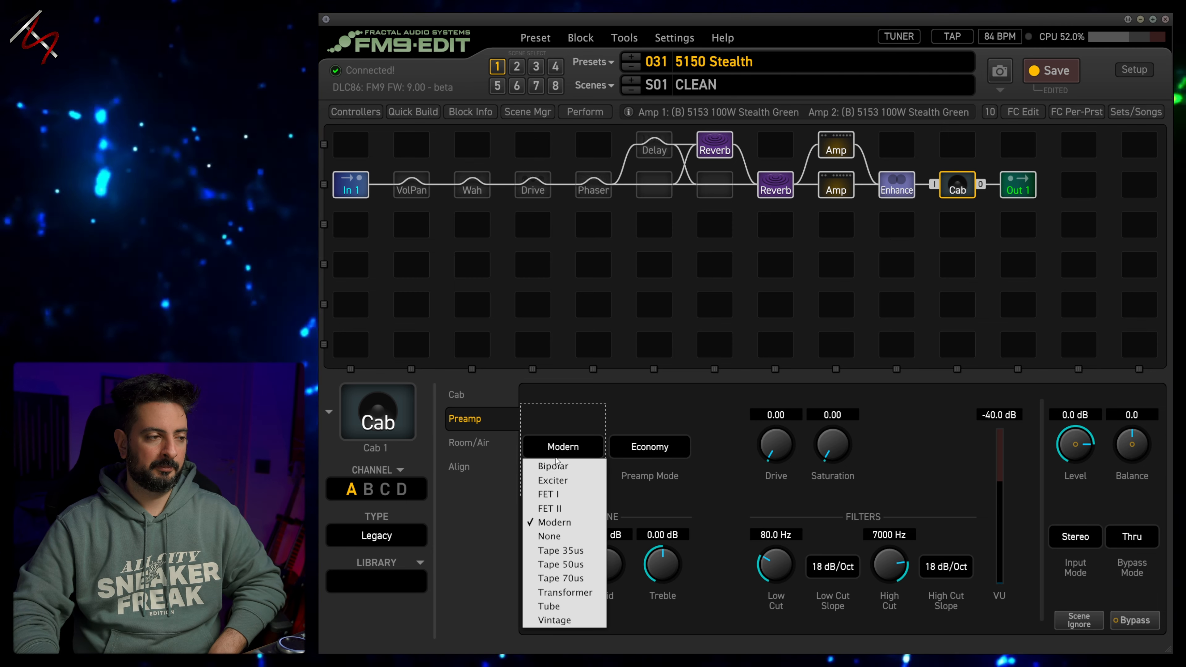
pyautogui.click(560, 537)
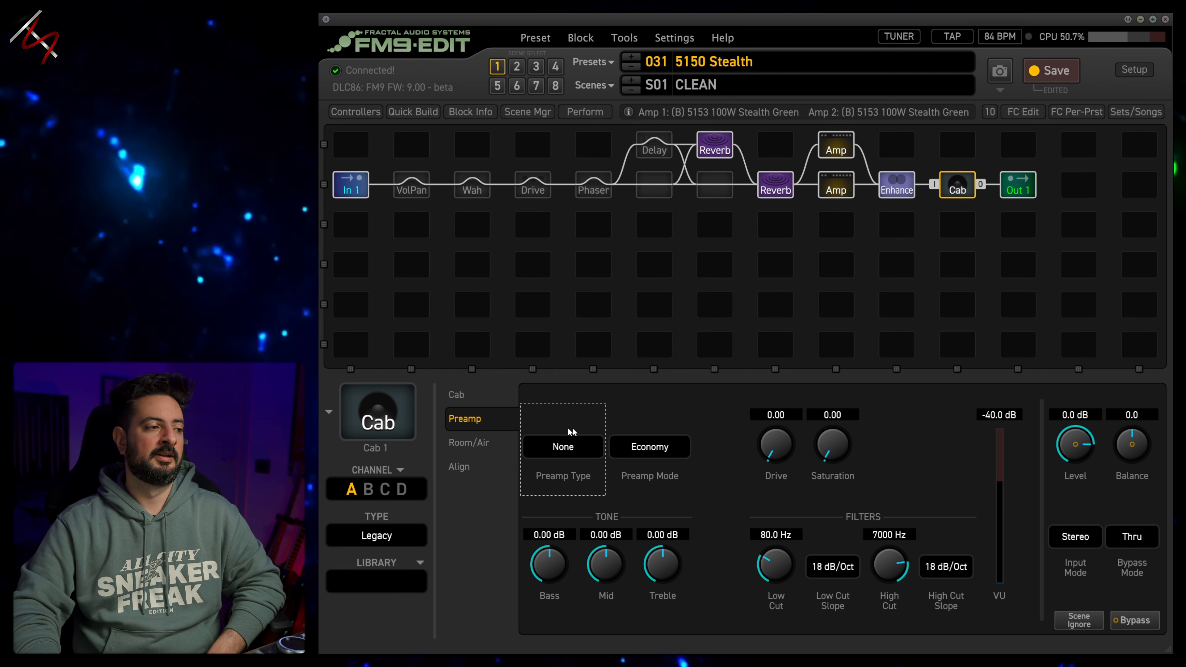
pyautogui.click(553, 445)
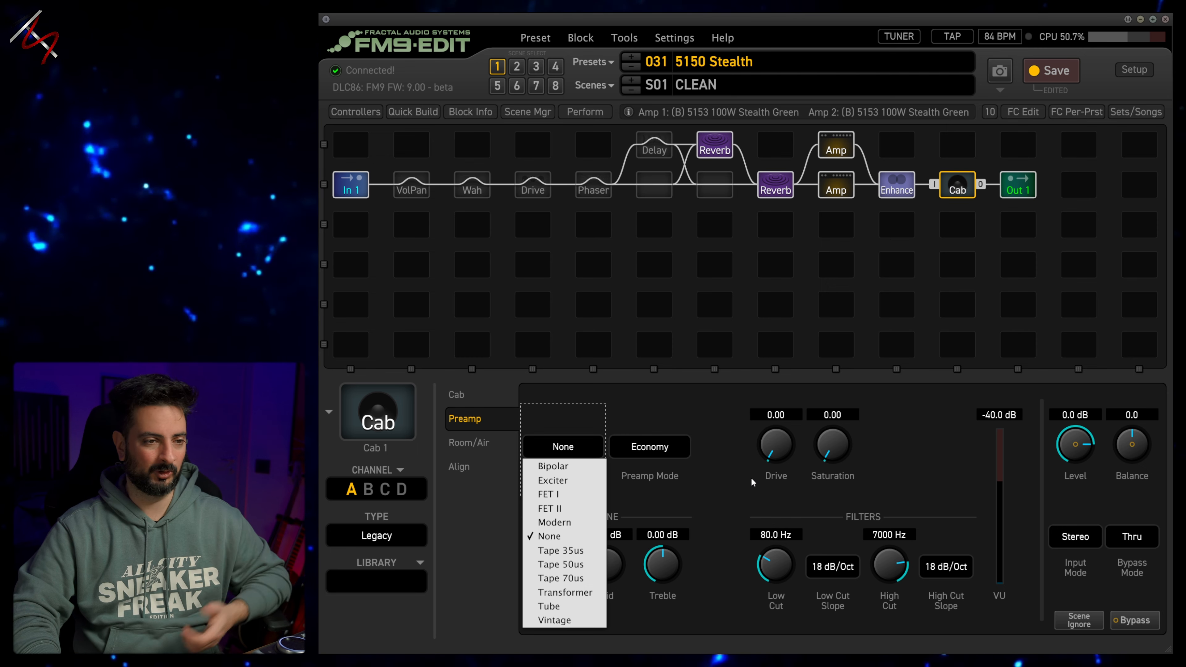
pyautogui.click(712, 472)
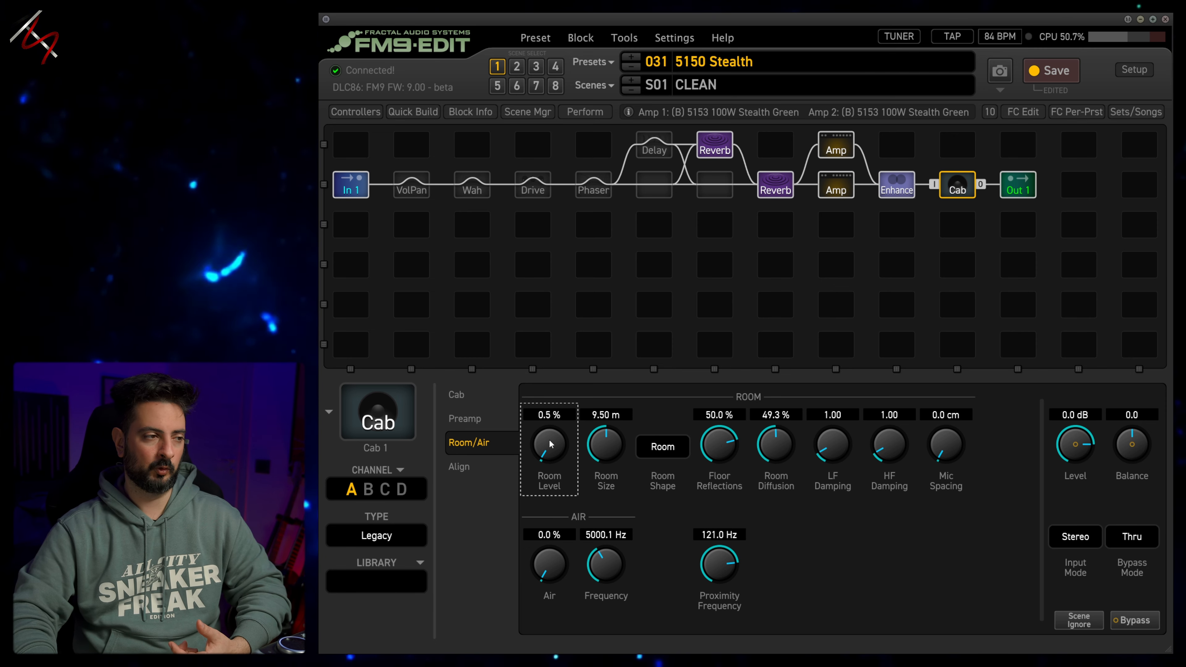
# Step: Test the Cab 1 block's room settings at 0 % level, then at 30.7 % level with a 30 m Hall and 0.2 cm mic spacing
pyautogui.moveTo(550, 444); pyautogui.dragTo(555, 456)
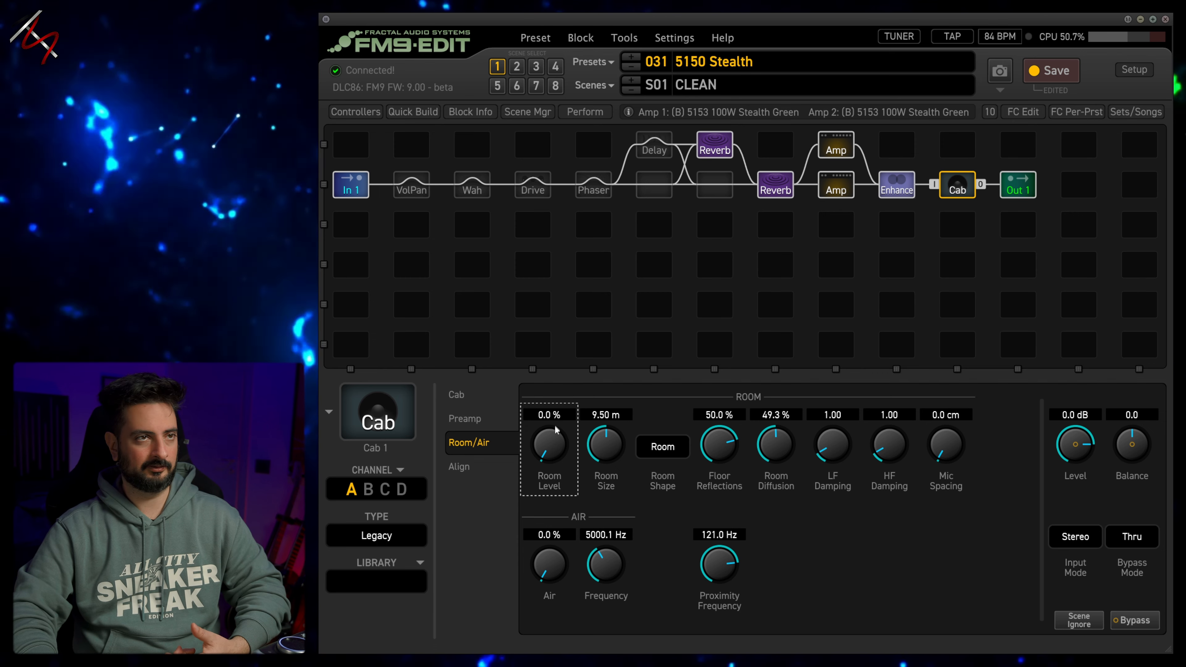
pyautogui.moveTo(557, 461); pyautogui.dragTo(572, 349)
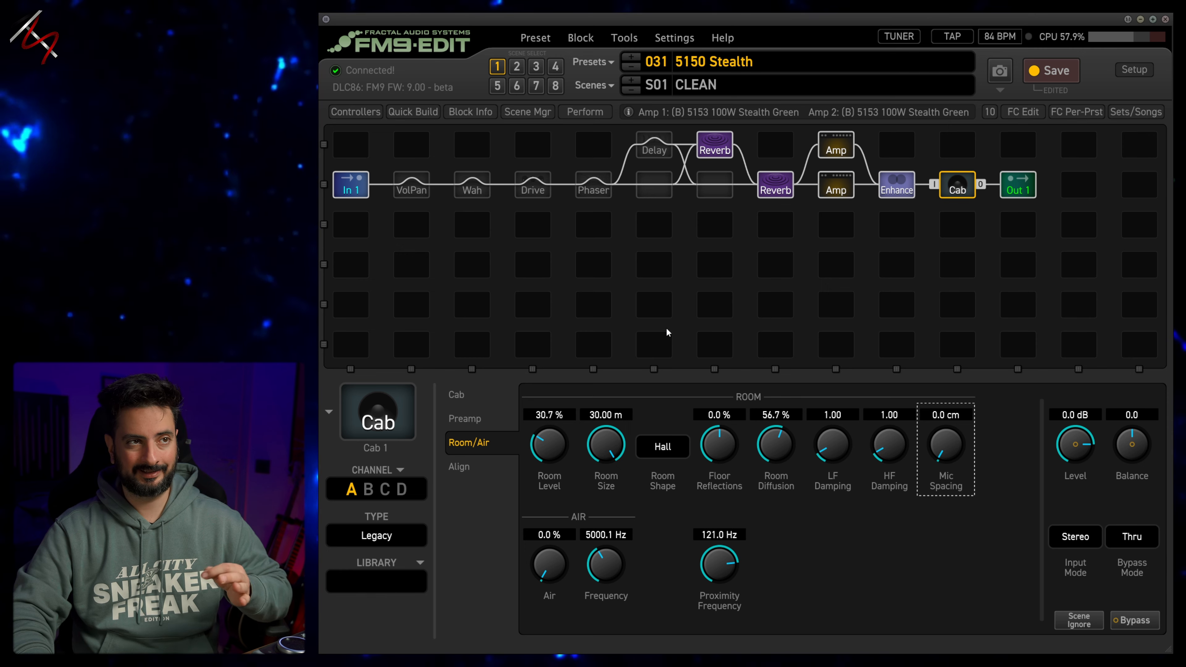
pyautogui.click(733, 406)
pyautogui.moveTo(936, 460); pyautogui.dragTo(946, 458)
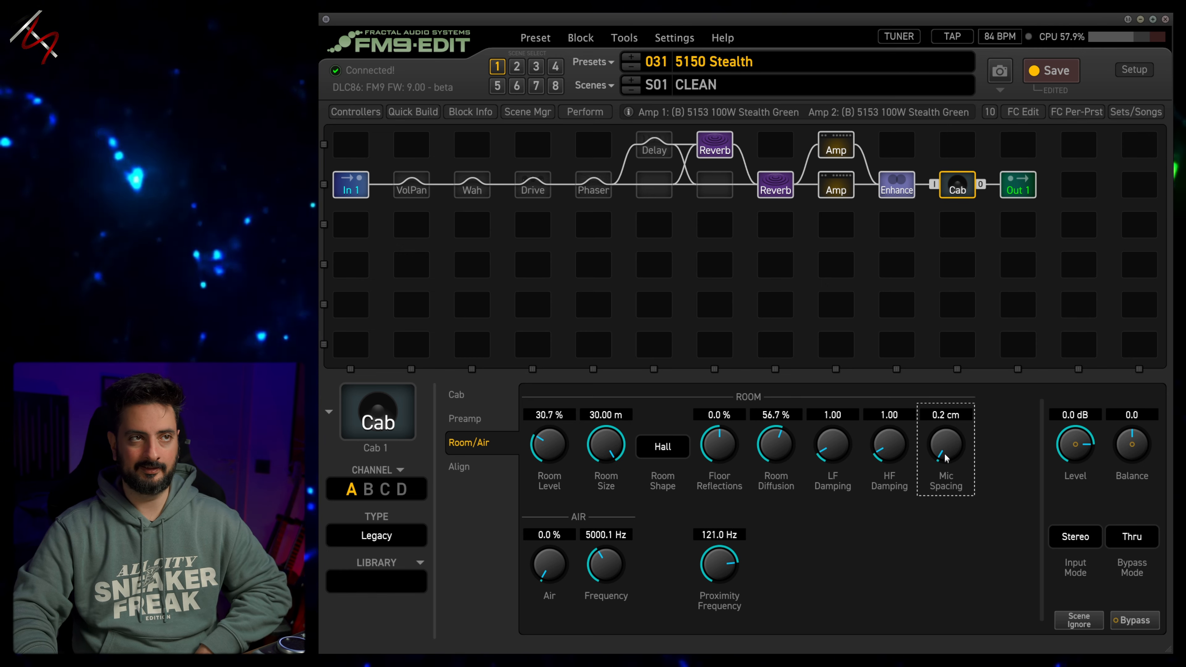
pyautogui.moveTo(1116, 211); pyautogui.dragTo(1111, 30)
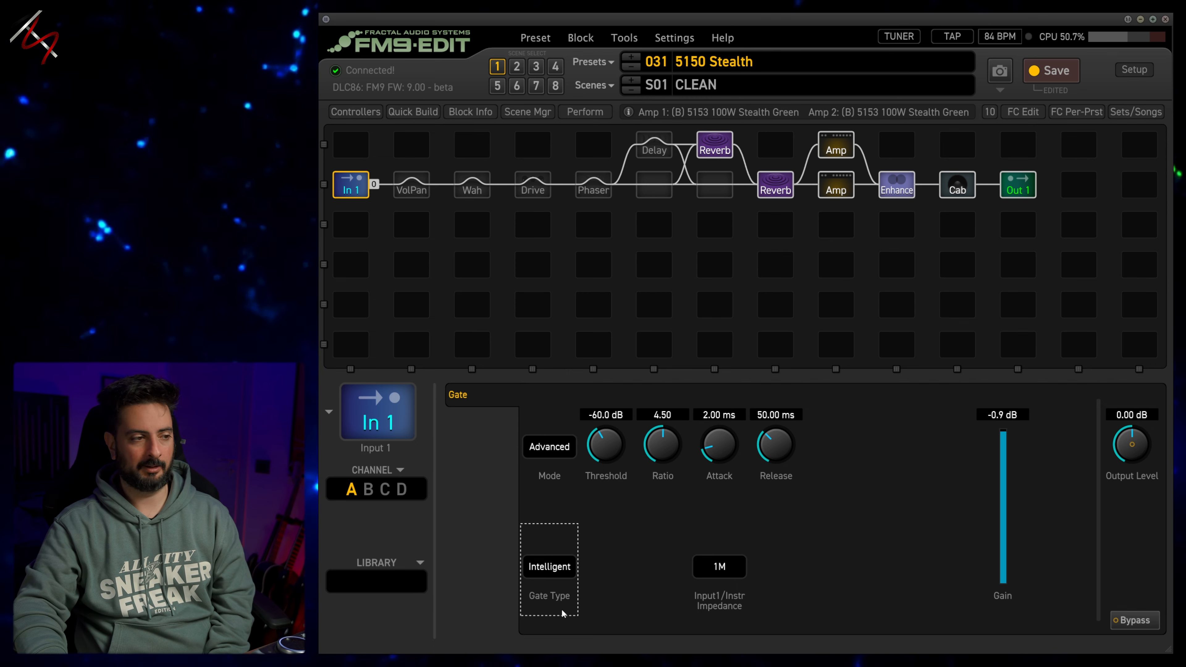
# Step: Set the Input 1 gate type to Classic and lower its threshold to OFF
pyautogui.click(558, 567)
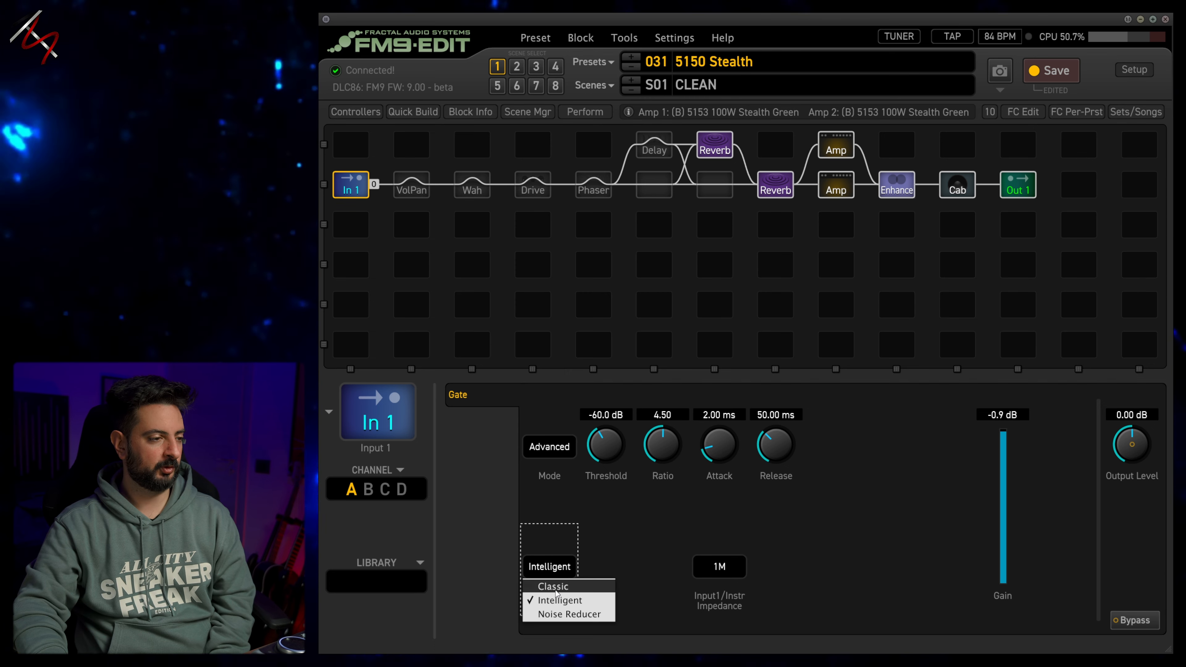
pyautogui.click(574, 588)
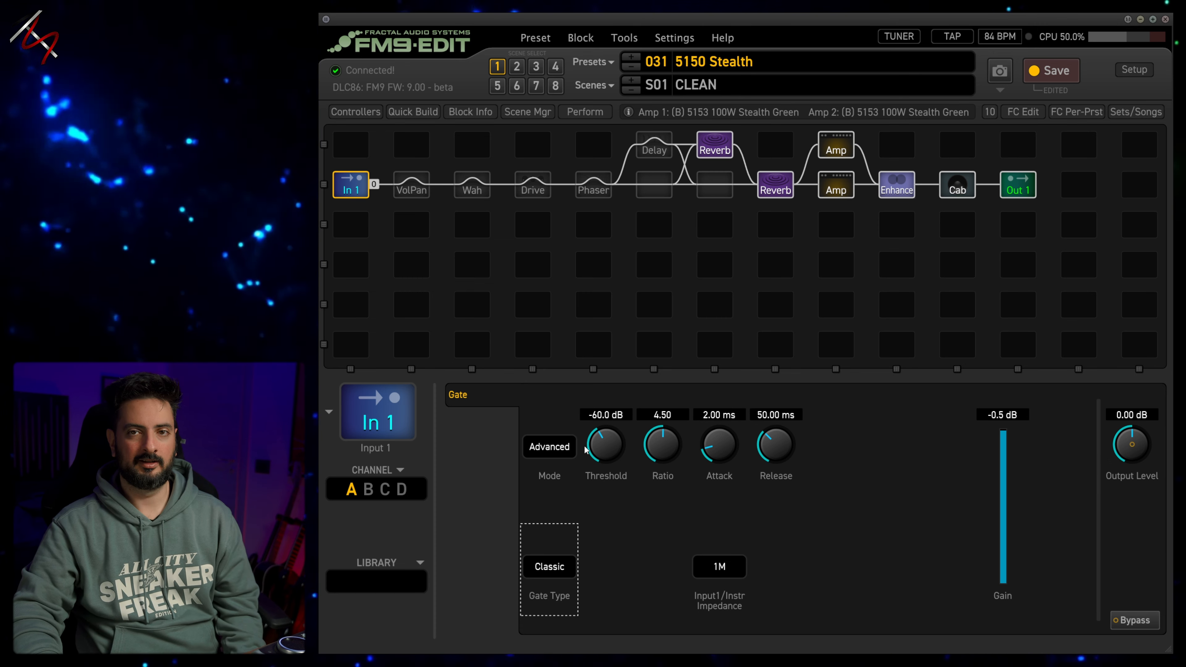
pyautogui.moveTo(605, 449); pyautogui.dragTo(605, 510)
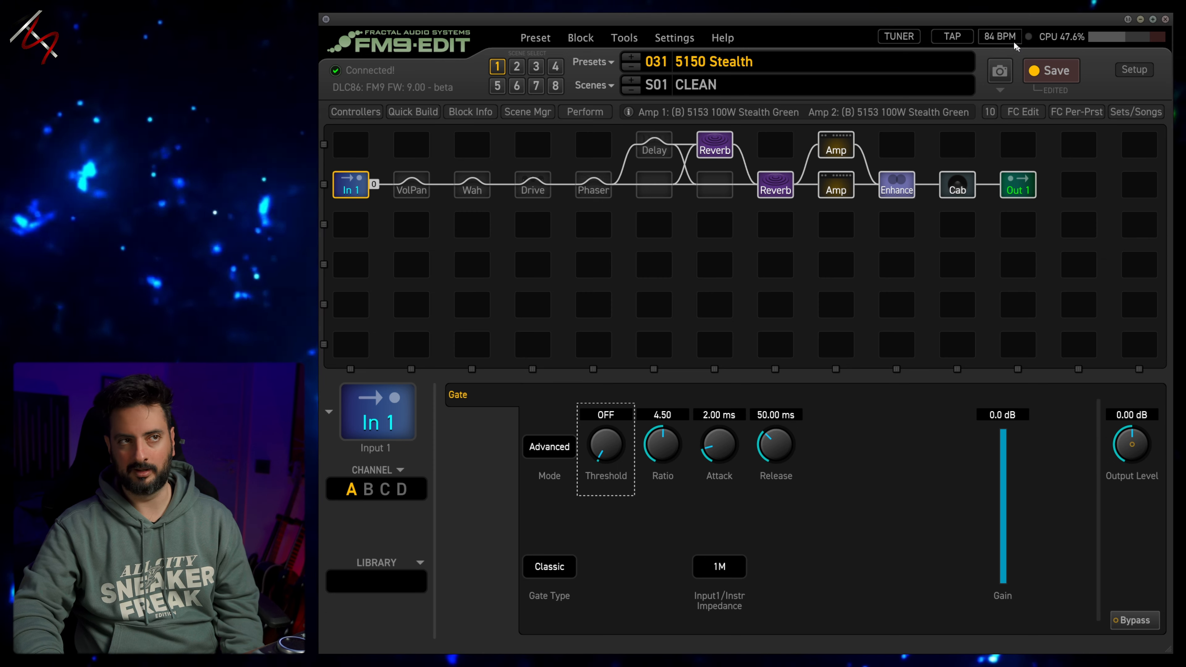
# Step: Try the Graphic EQ type on Output 1 in the global configuration settings, and return it to Off
pyautogui.click(1134, 69)
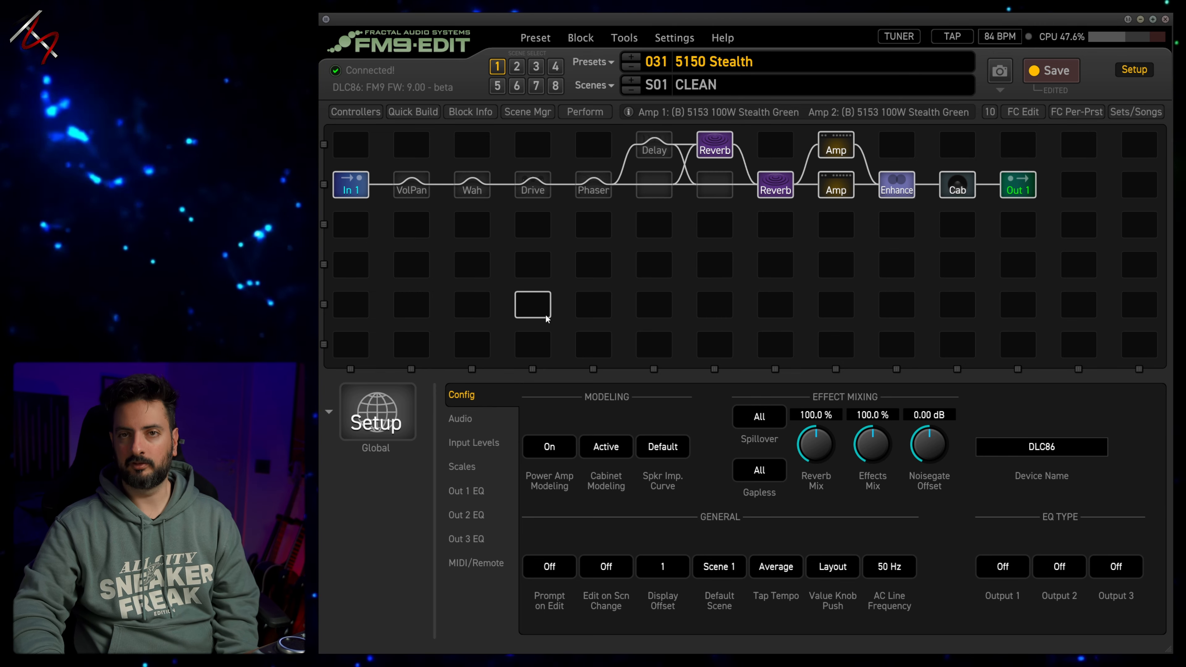
pyautogui.click(480, 490)
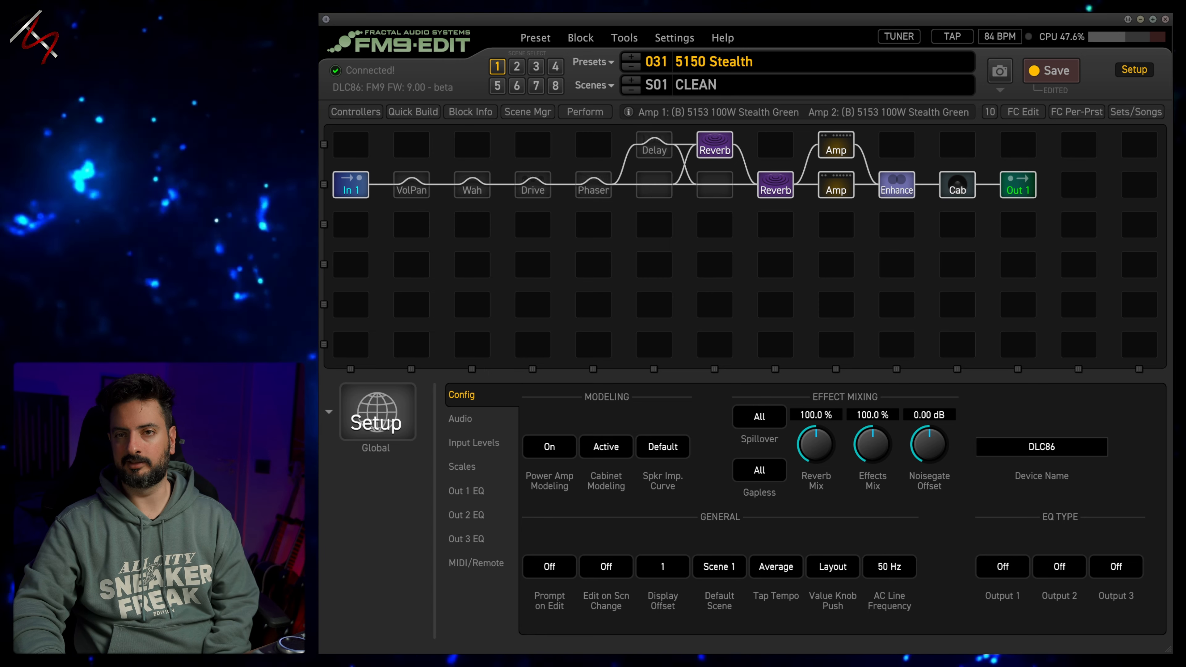
pyautogui.click(1003, 567)
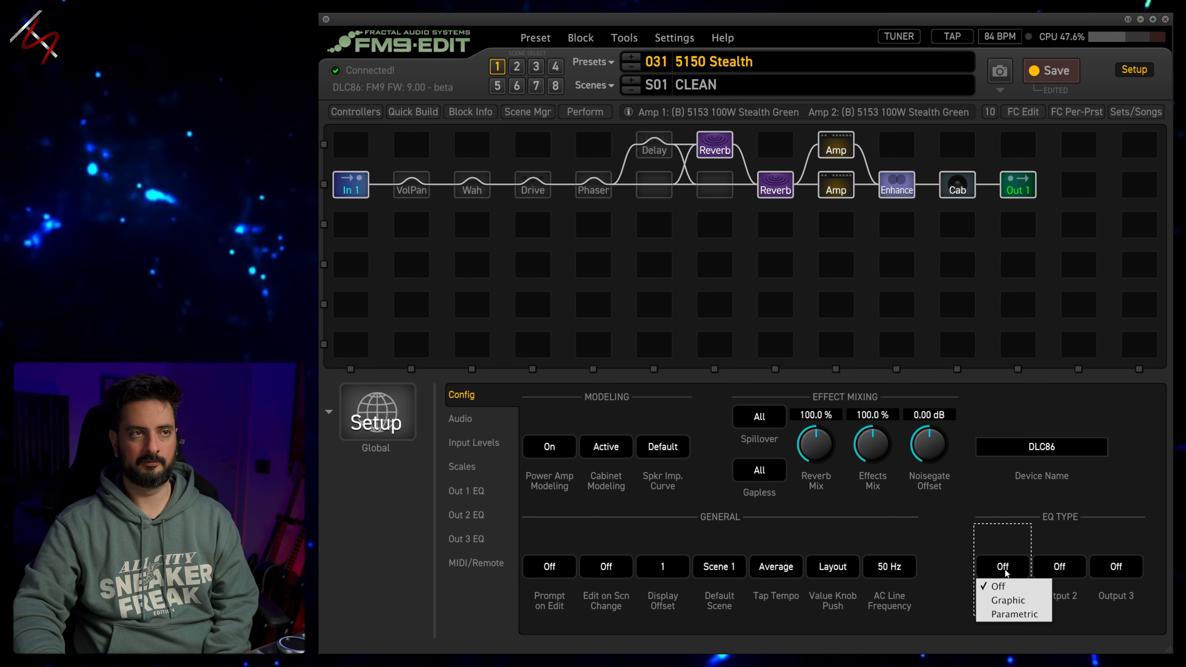
pyautogui.click(1010, 602)
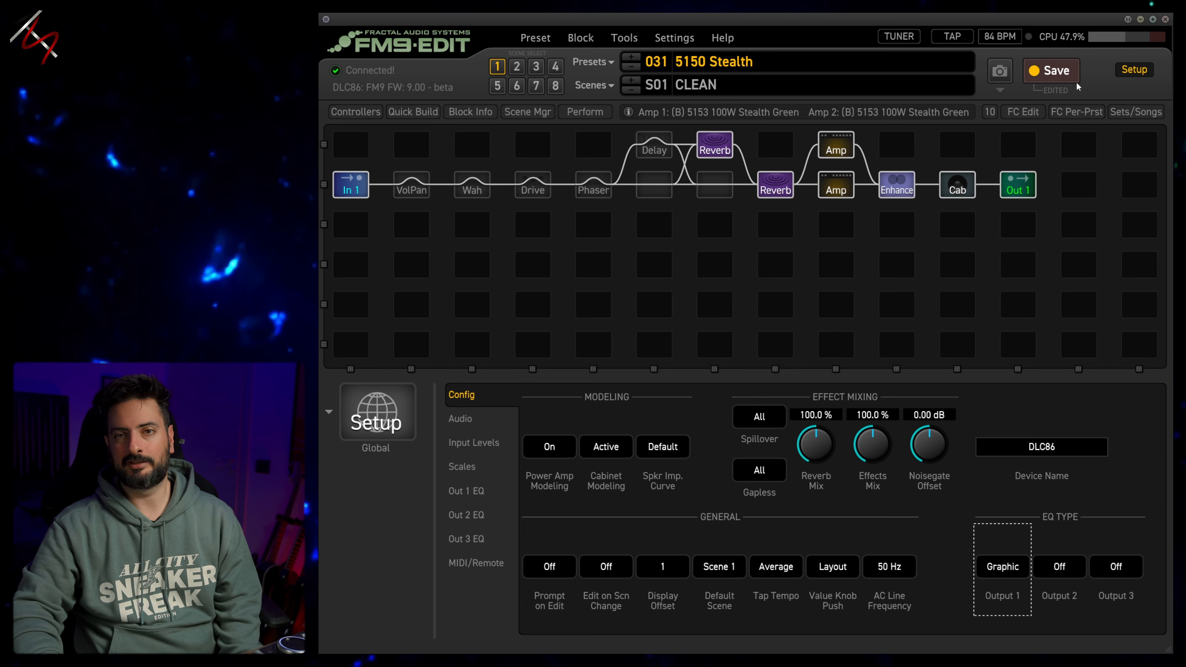
pyautogui.click(999, 567)
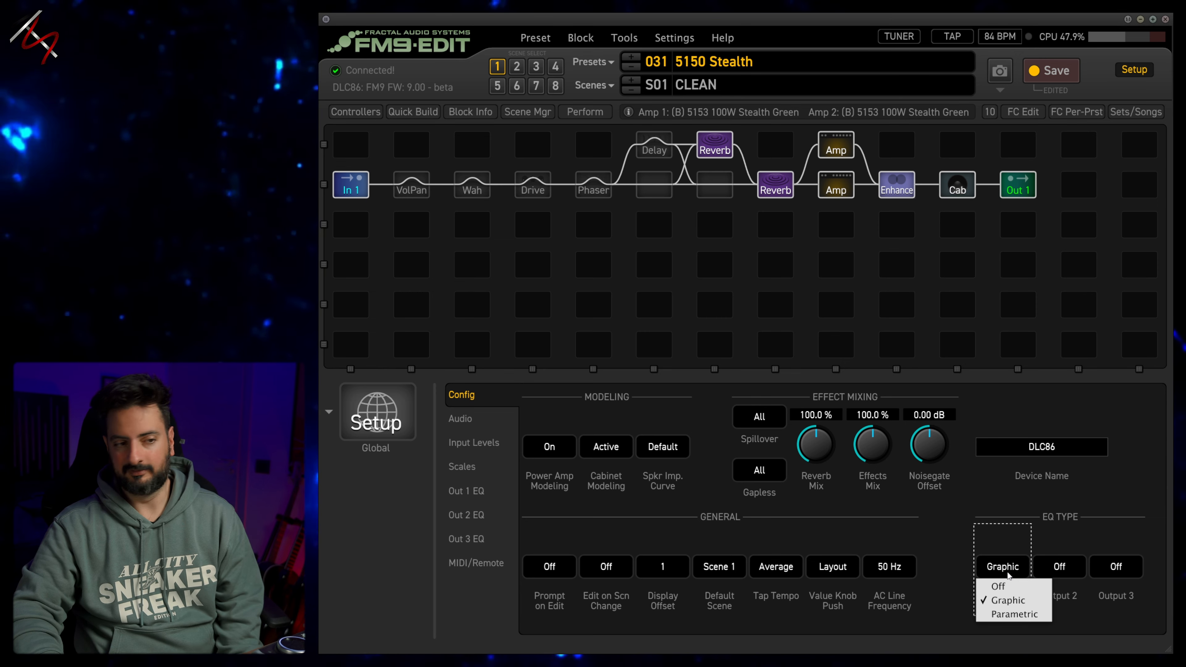
pyautogui.click(1059, 568)
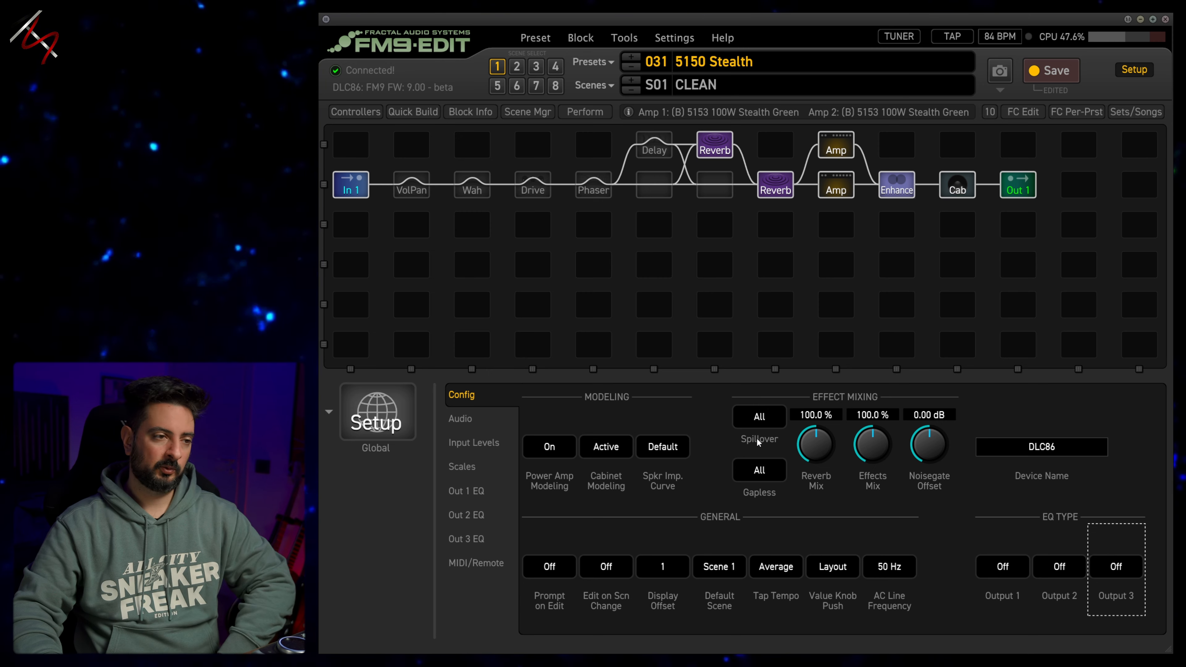
# Step: Try the global Gapless setting at Off, and return it to All
pyautogui.click(757, 472)
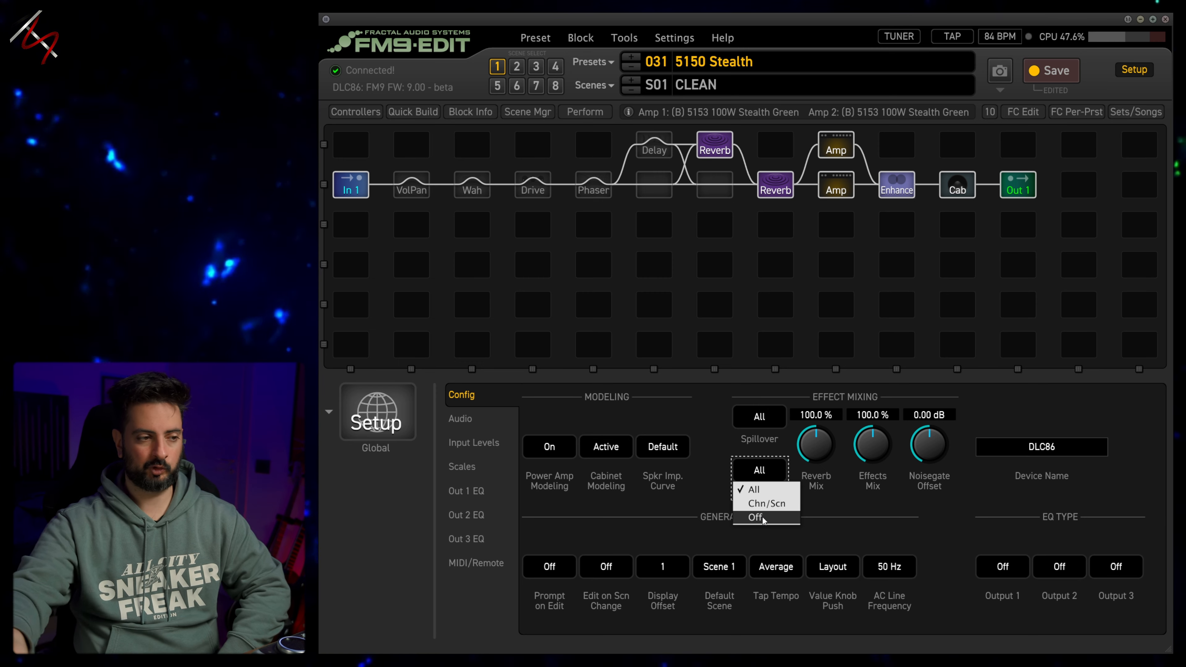
pyautogui.click(782, 522)
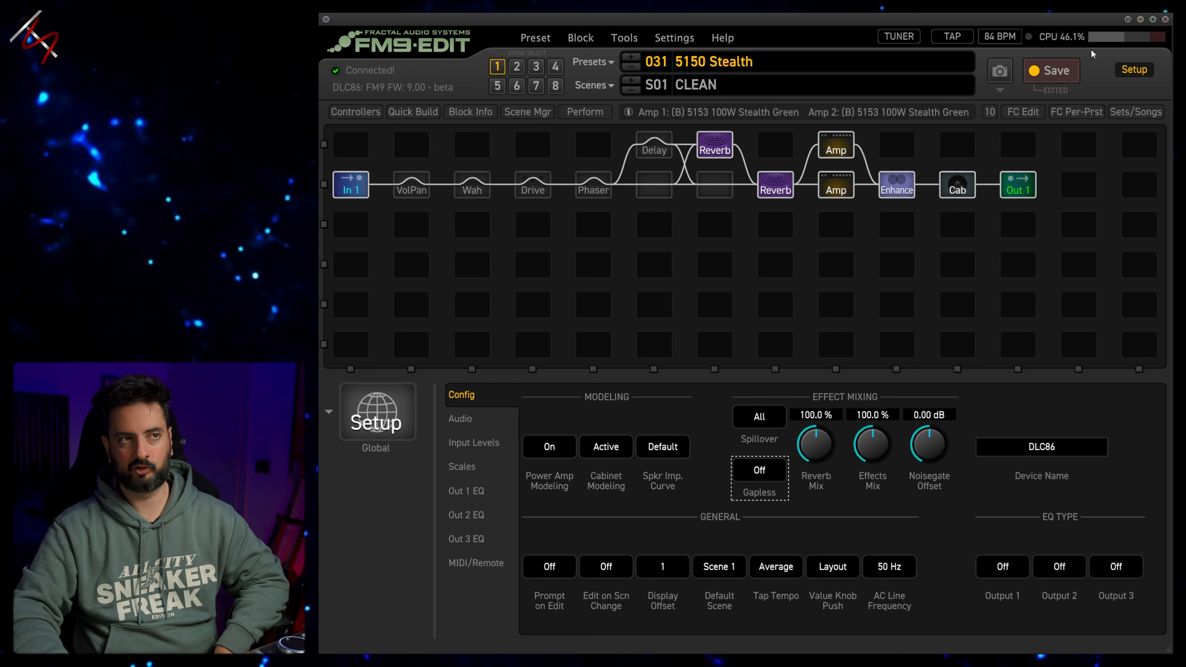
pyautogui.click(758, 469)
pyautogui.click(766, 490)
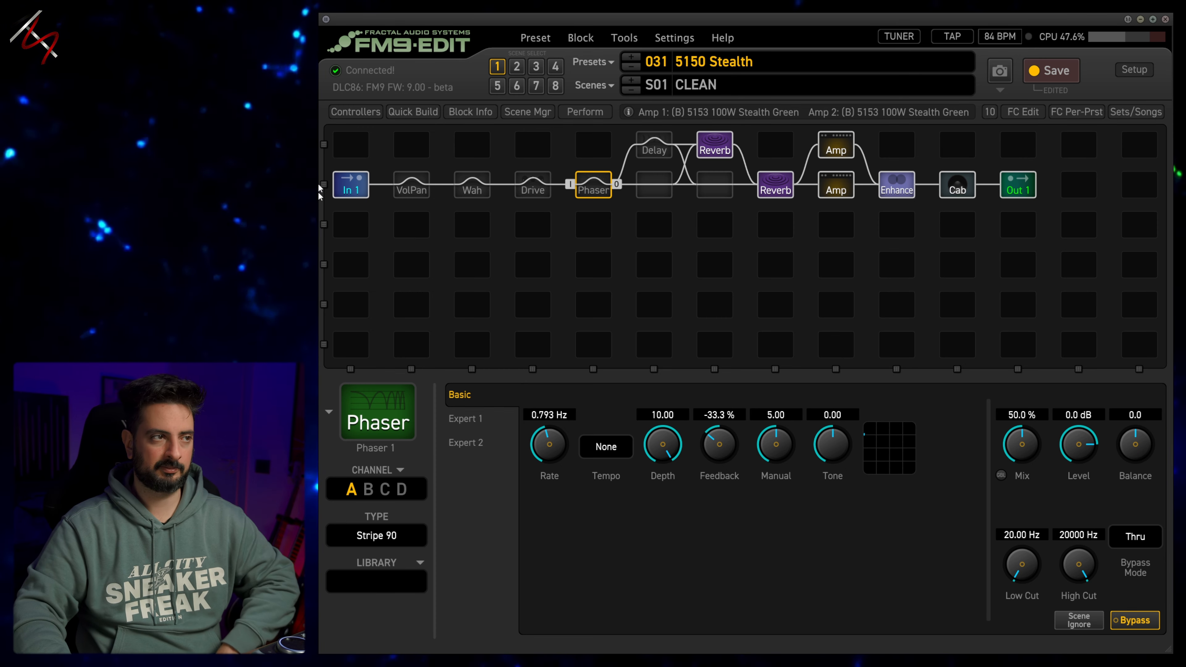
# Step: Display the Drive 1 block's settings and engage the block
pyautogui.click(532, 186)
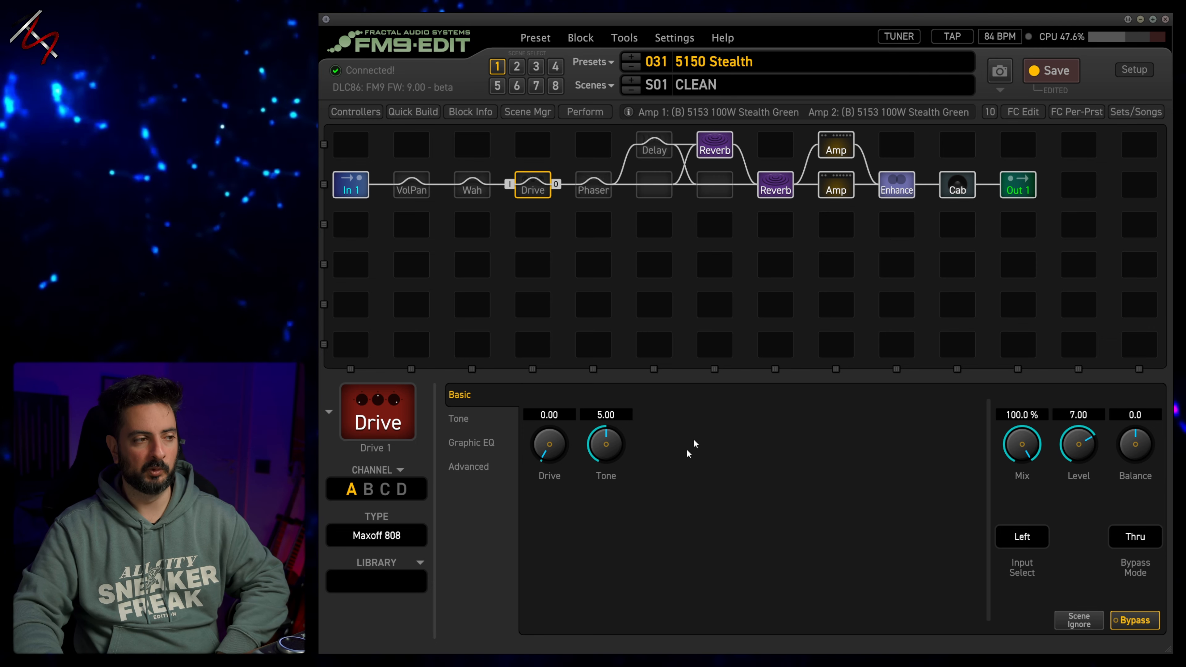
pyautogui.doubleClick(535, 192)
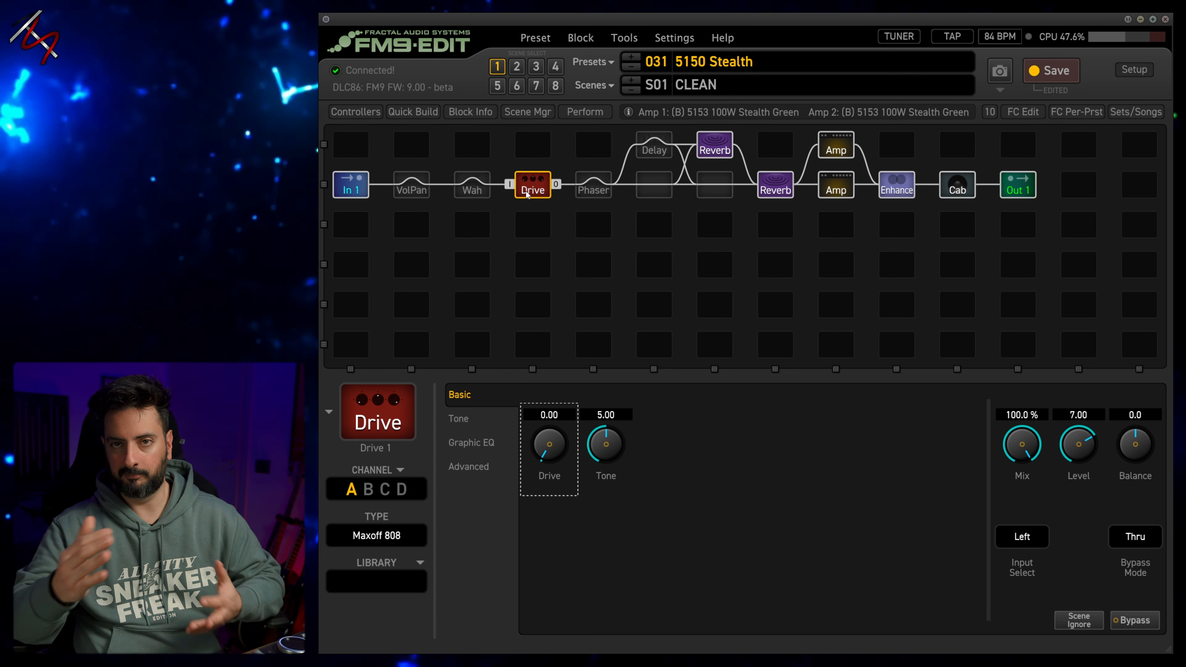
# Step: Review the input boost types in the Amp 2 block's preamp settings and set its boost level to 12.88 dB
pyautogui.click(830, 184)
pyautogui.click(479, 446)
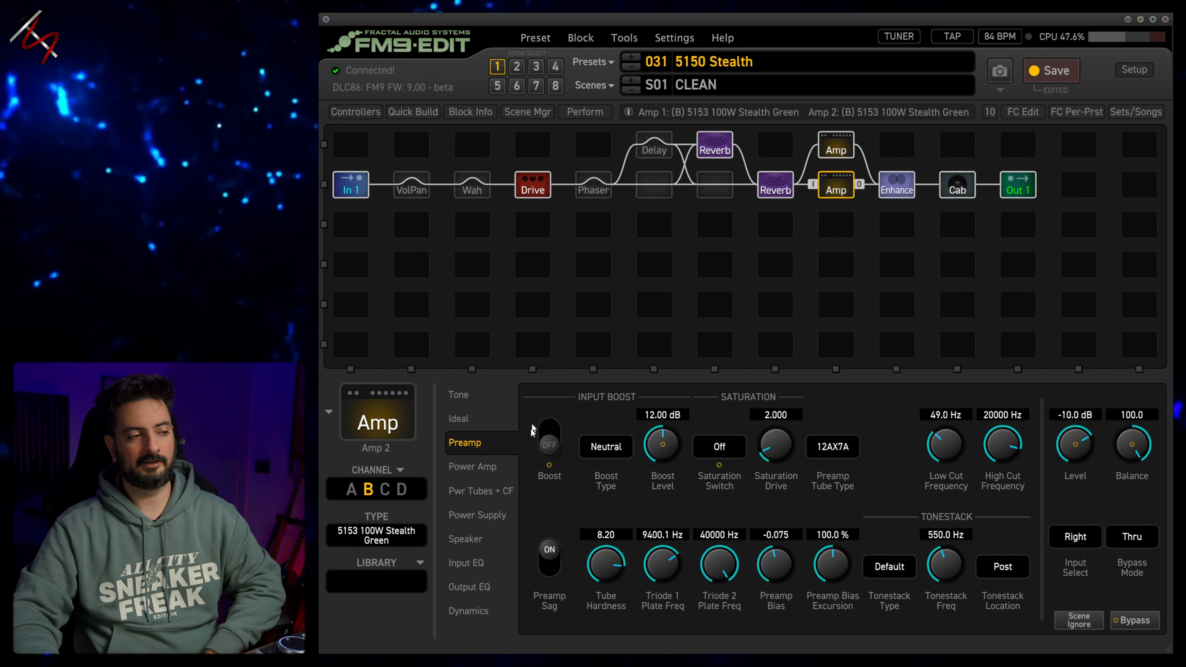
pyautogui.click(606, 454)
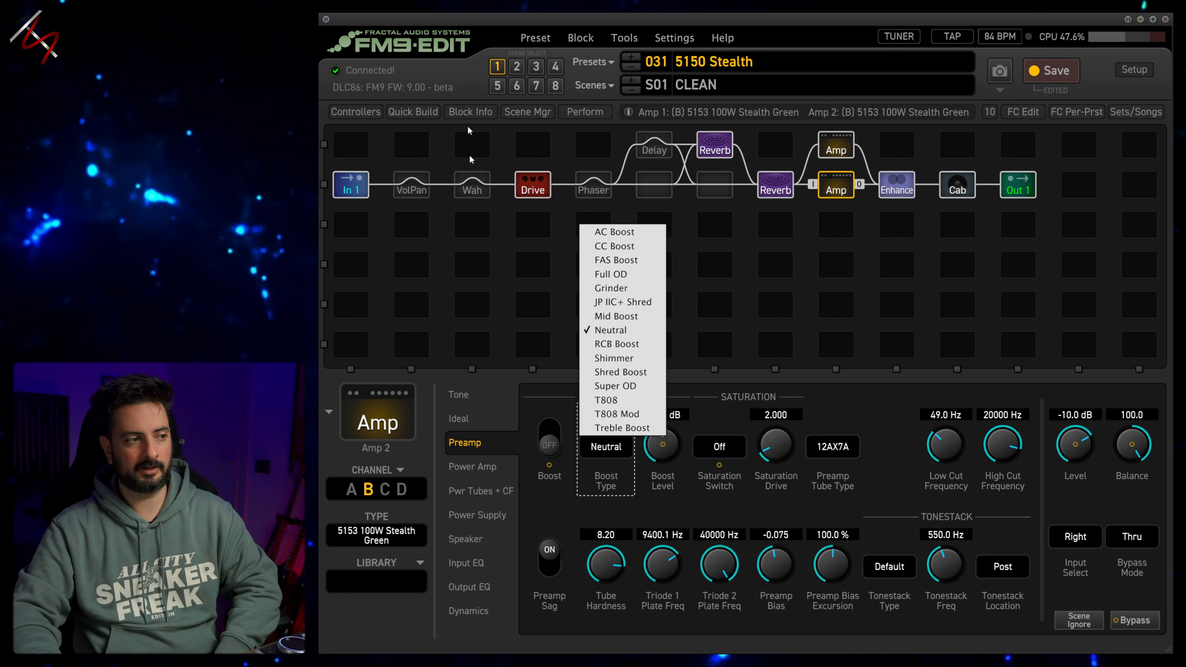
pyautogui.click(565, 349)
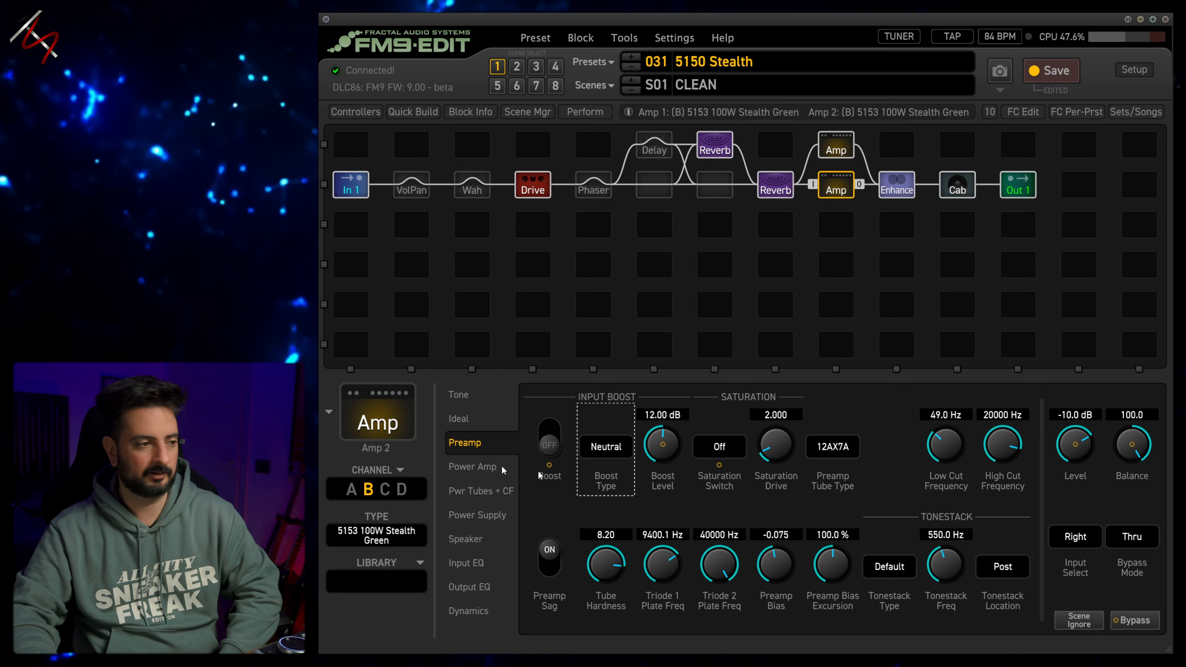
pyautogui.click(665, 457)
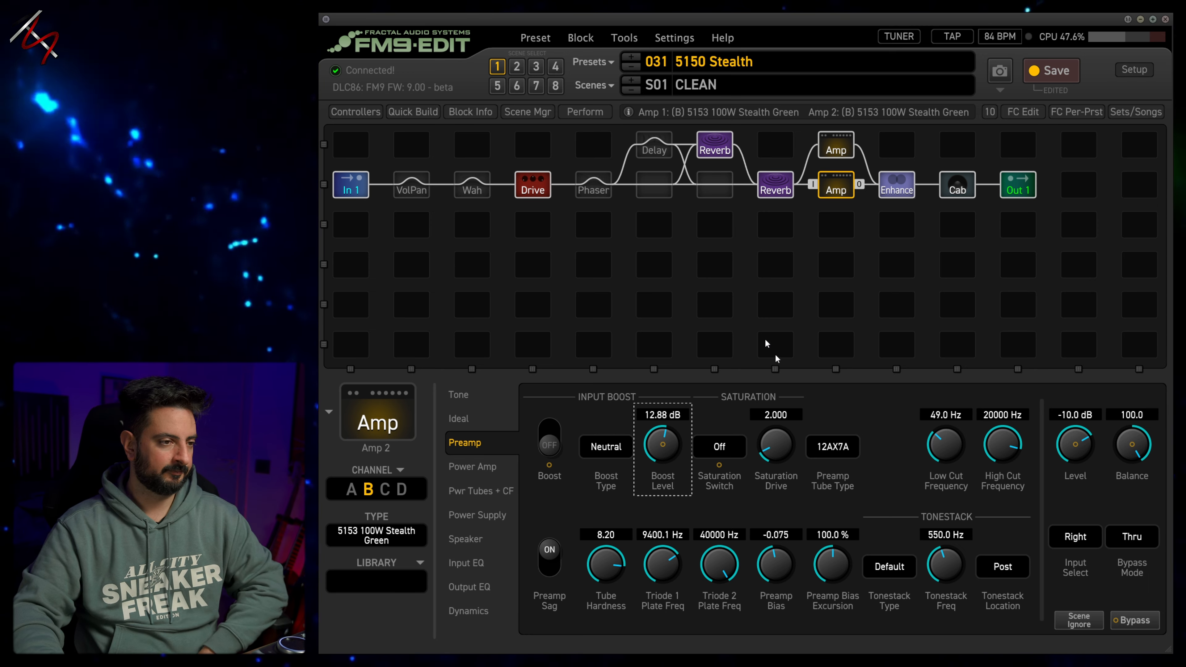
# Step: Try replacing the Drive 1 block with a shunt, and undo the replacement
pyautogui.click(532, 185)
pyautogui.rightClick(531, 186)
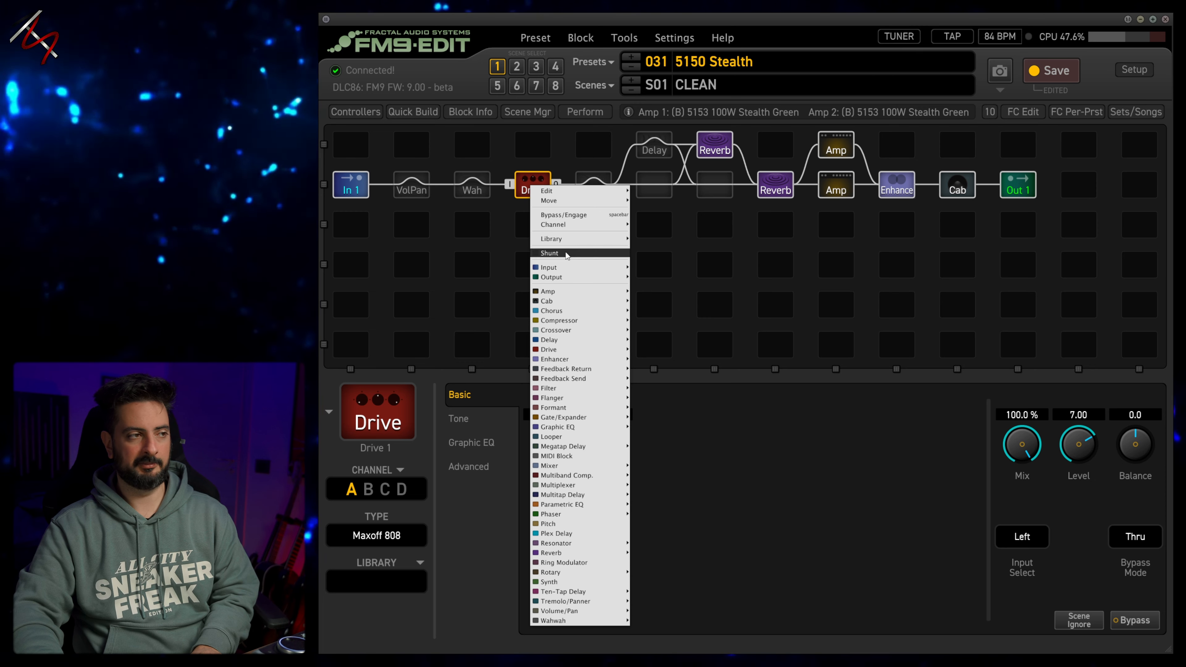
pyautogui.click(550, 252)
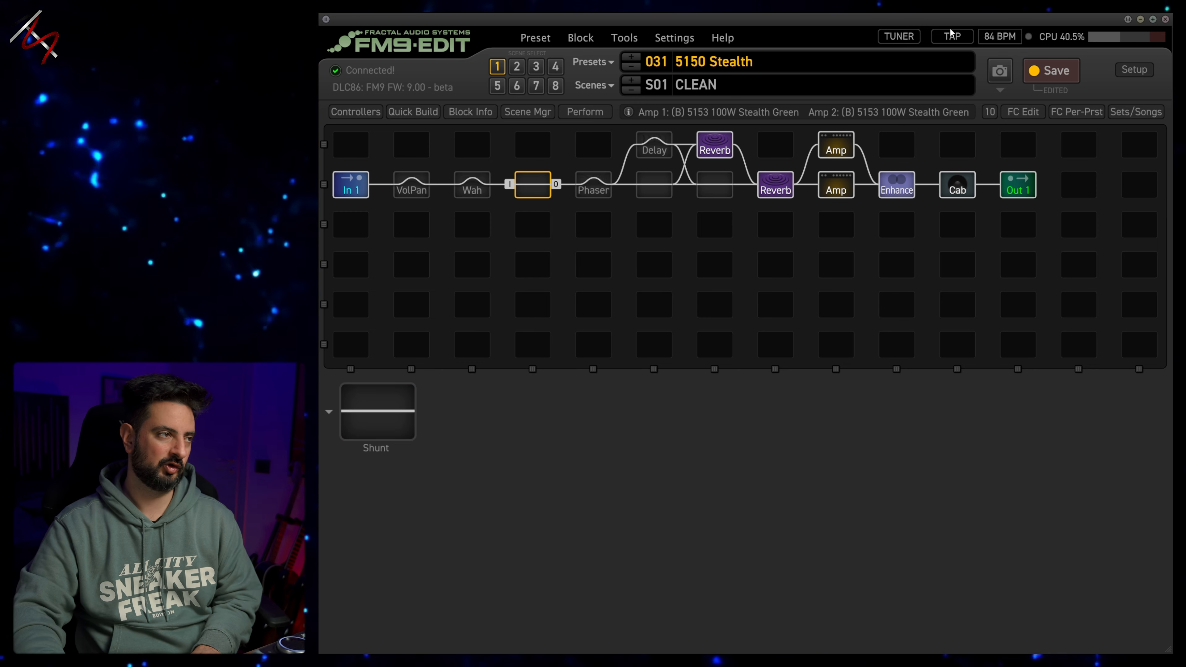
pyautogui.hotkey('ctrl', 'z')
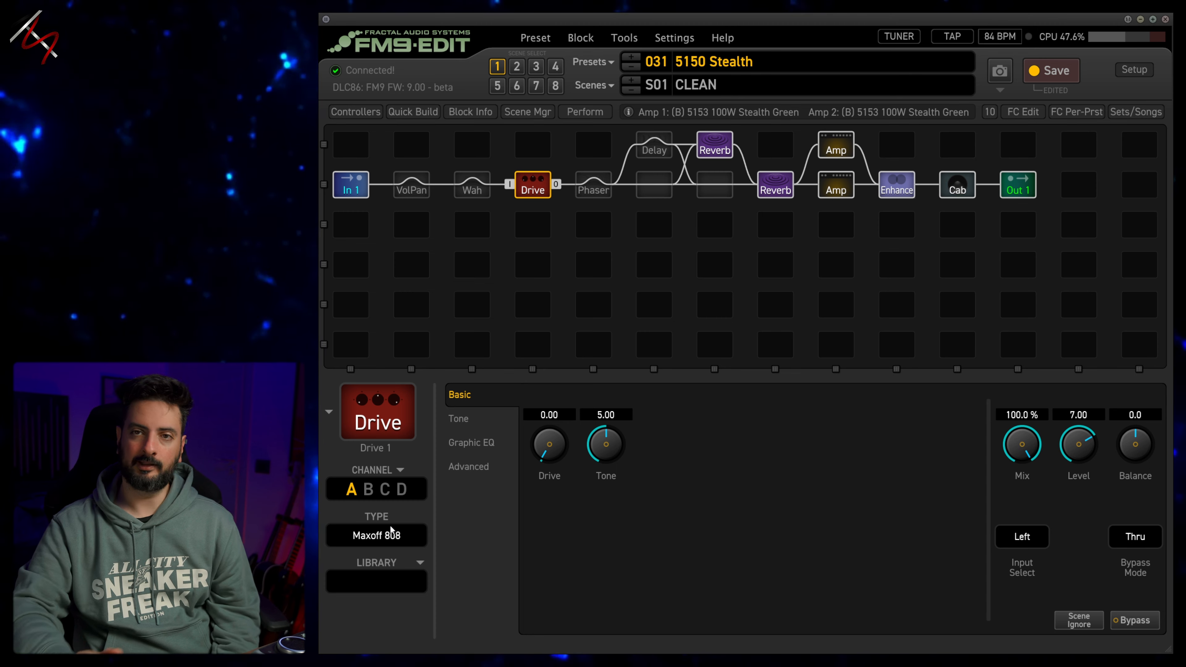
# Step: View the Drive 1 block's advanced settings and change its drive type to T808 OD
pyautogui.click(469, 466)
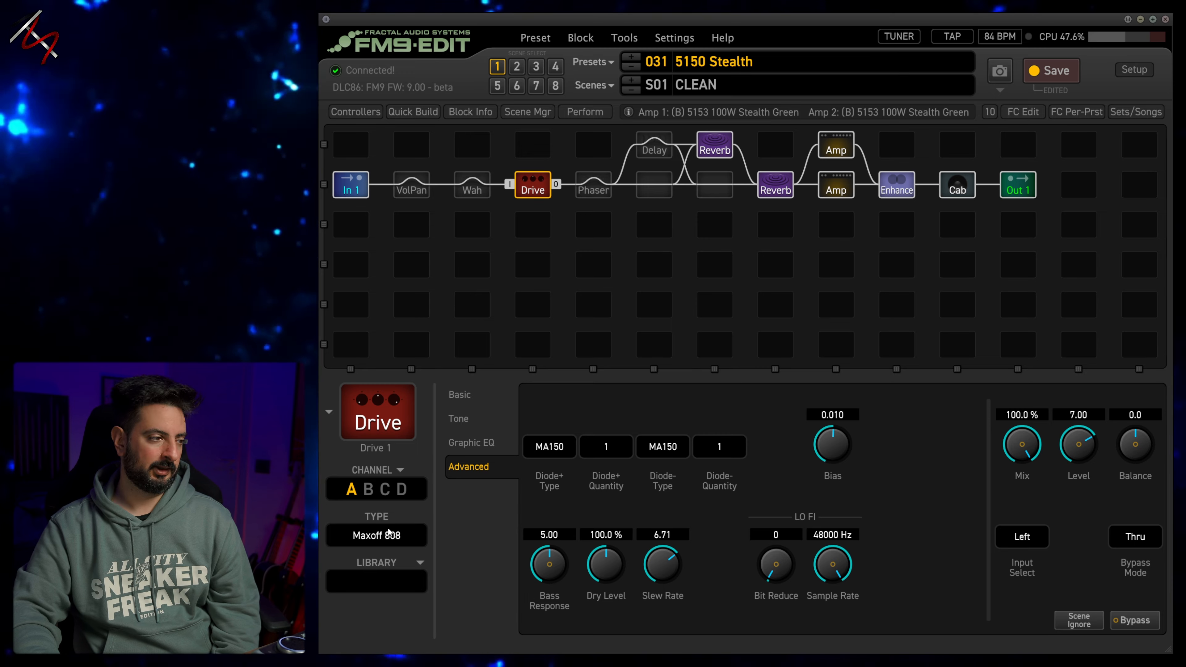
pyautogui.click(381, 535)
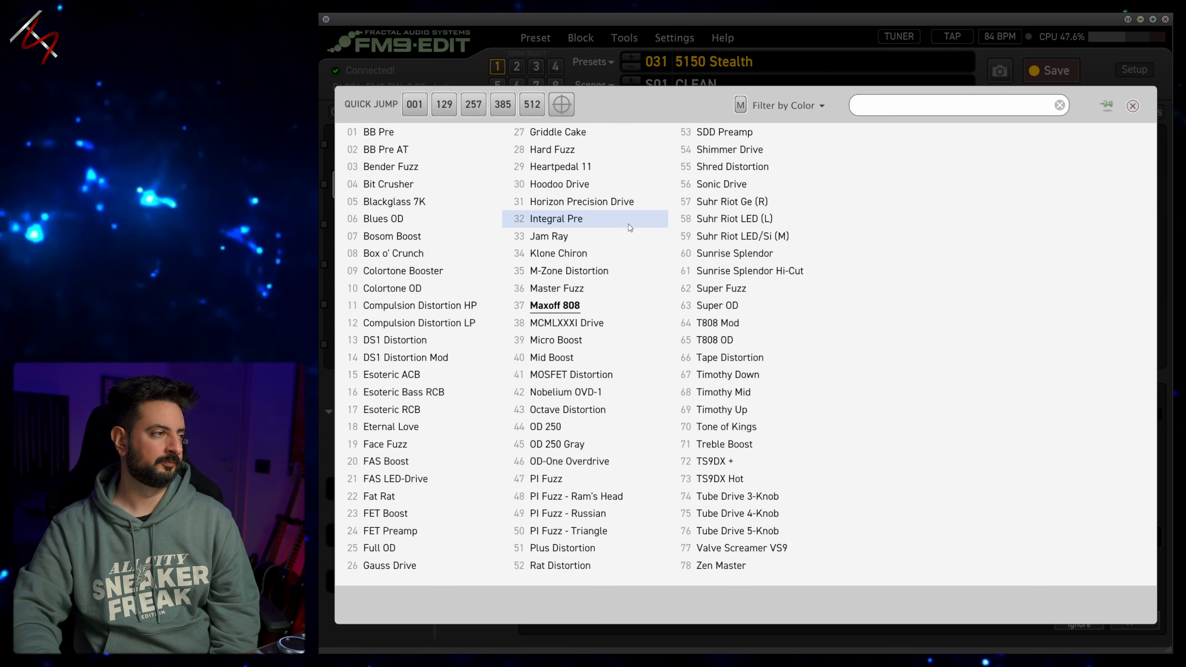
pyautogui.click(379, 514)
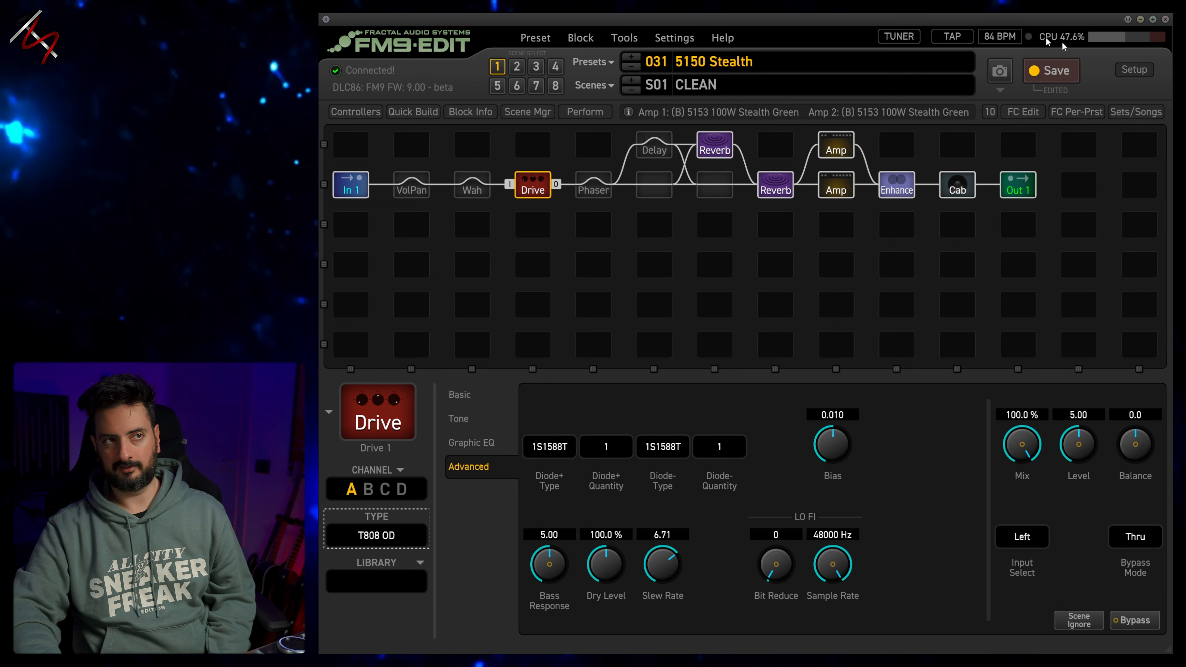
# Step: Replace the Drive 1 block with a shunt
pyautogui.rightClick(532, 195)
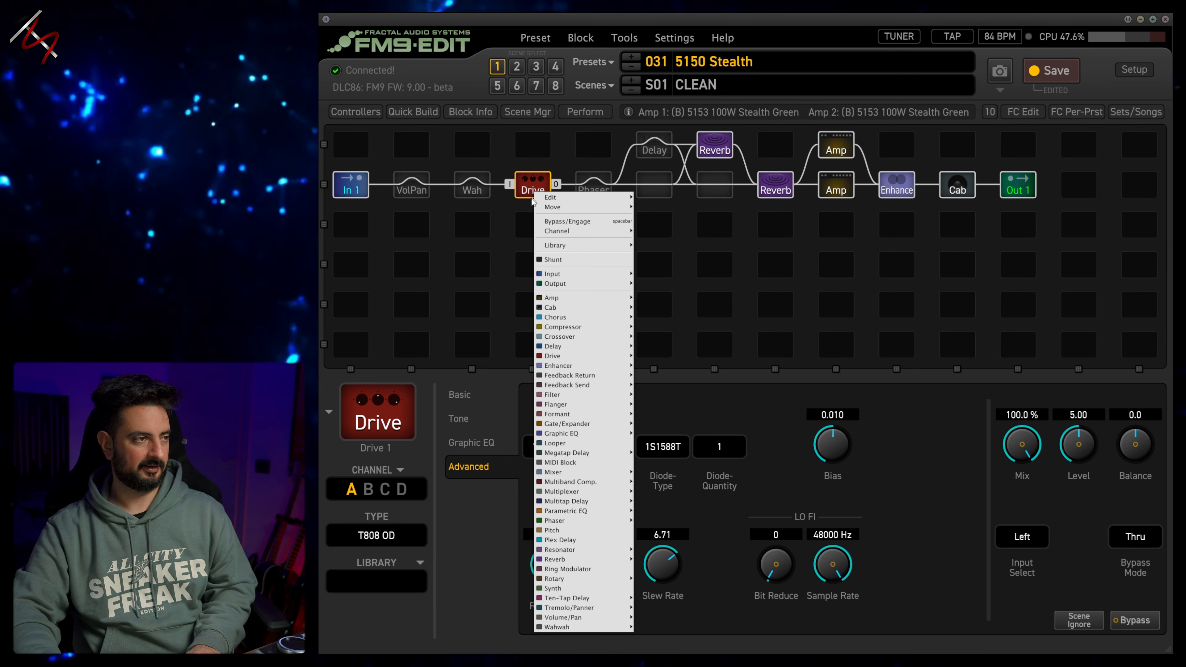
pyautogui.click(548, 208)
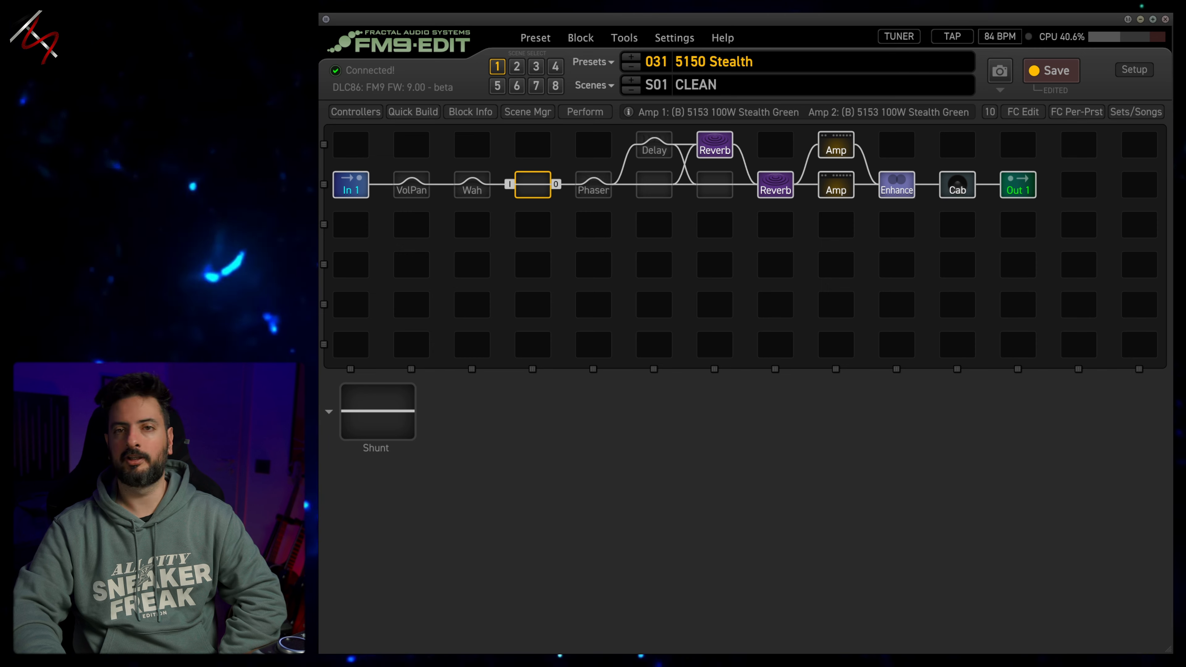
# Step: Extend the chain after the Cab block through a Feedback Send and Return to Out 1 on the next row, and view both feedback blocks
pyautogui.click(714, 187)
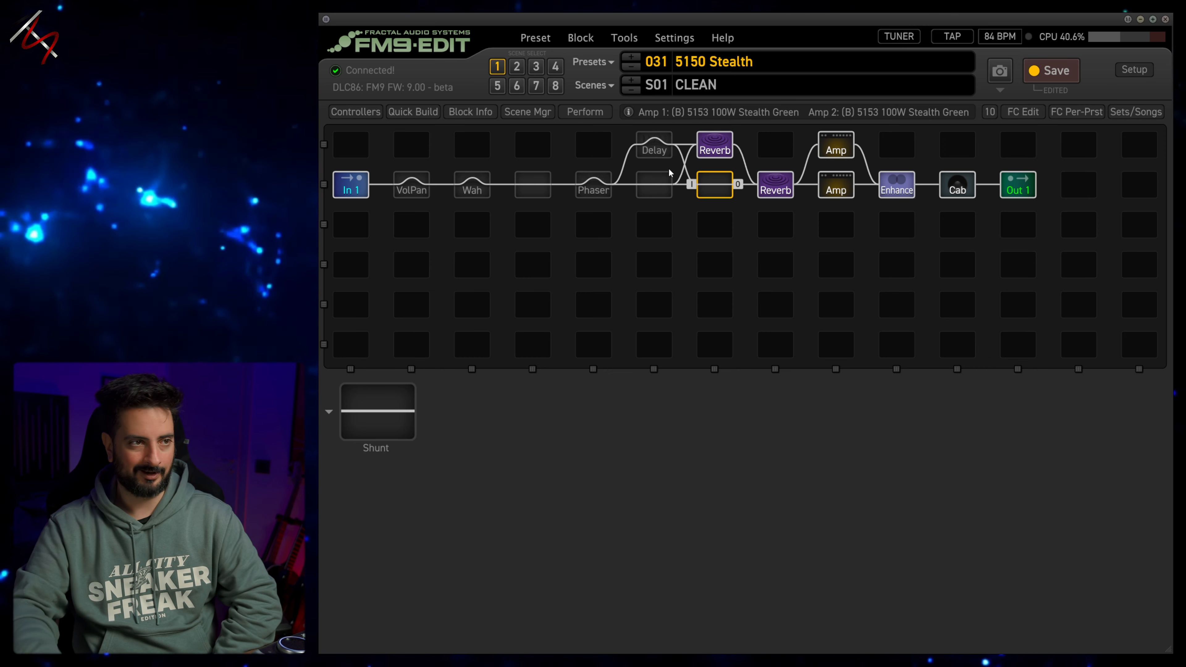
pyautogui.click(1017, 185)
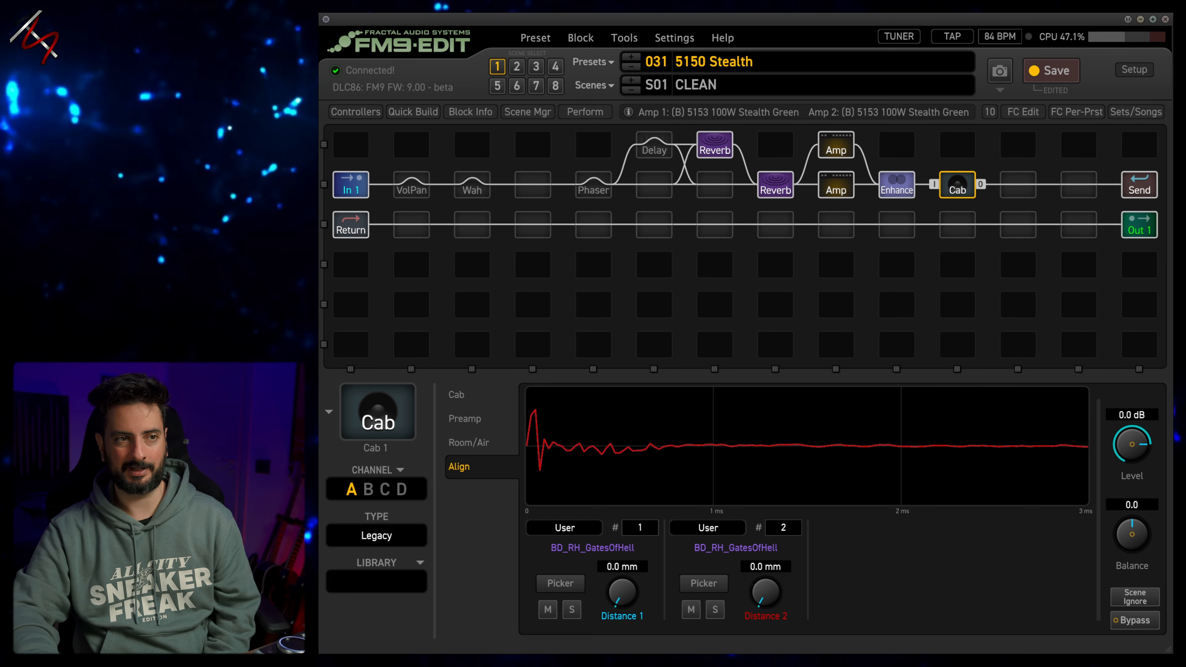
pyautogui.click(1133, 192)
pyautogui.click(339, 220)
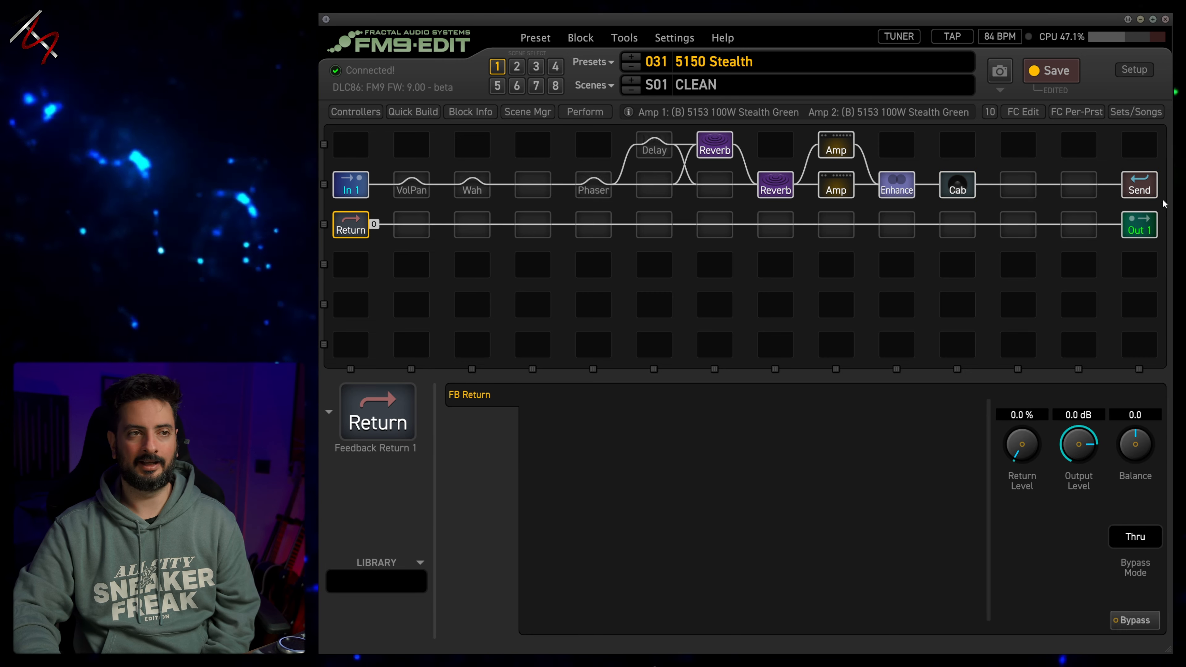
pyautogui.click(1144, 196)
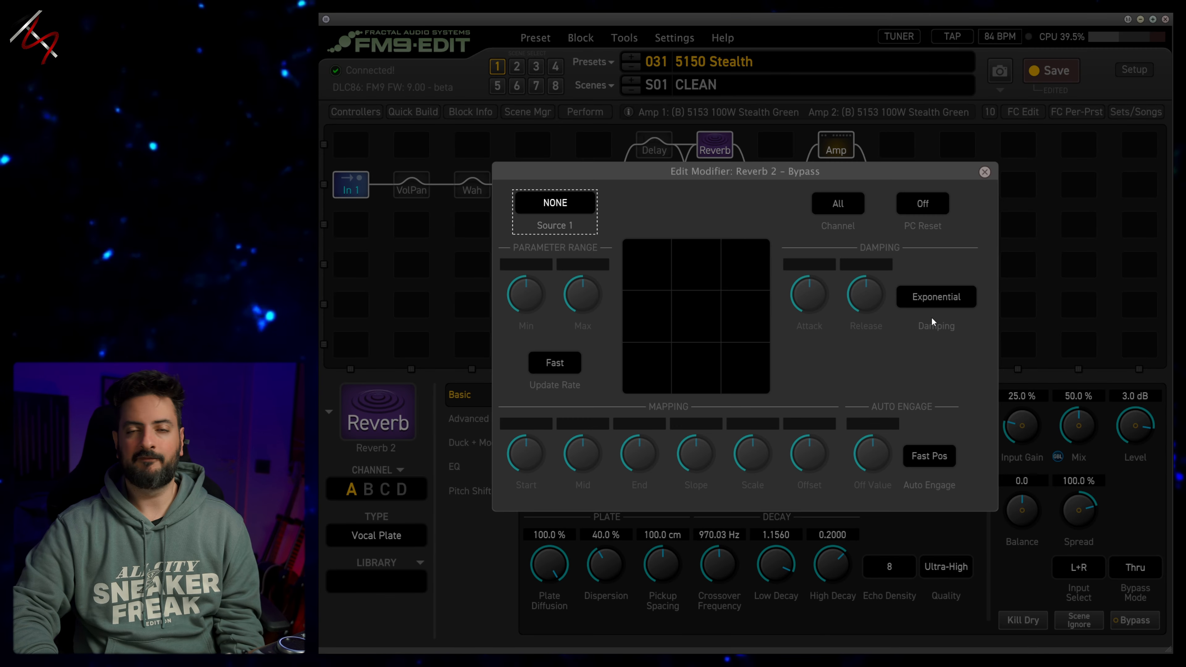
# Step: Assign Pedal 1 as the source of the Reverb 2 block's bypass modifier
pyautogui.click(554, 204)
pyautogui.click(396, 304)
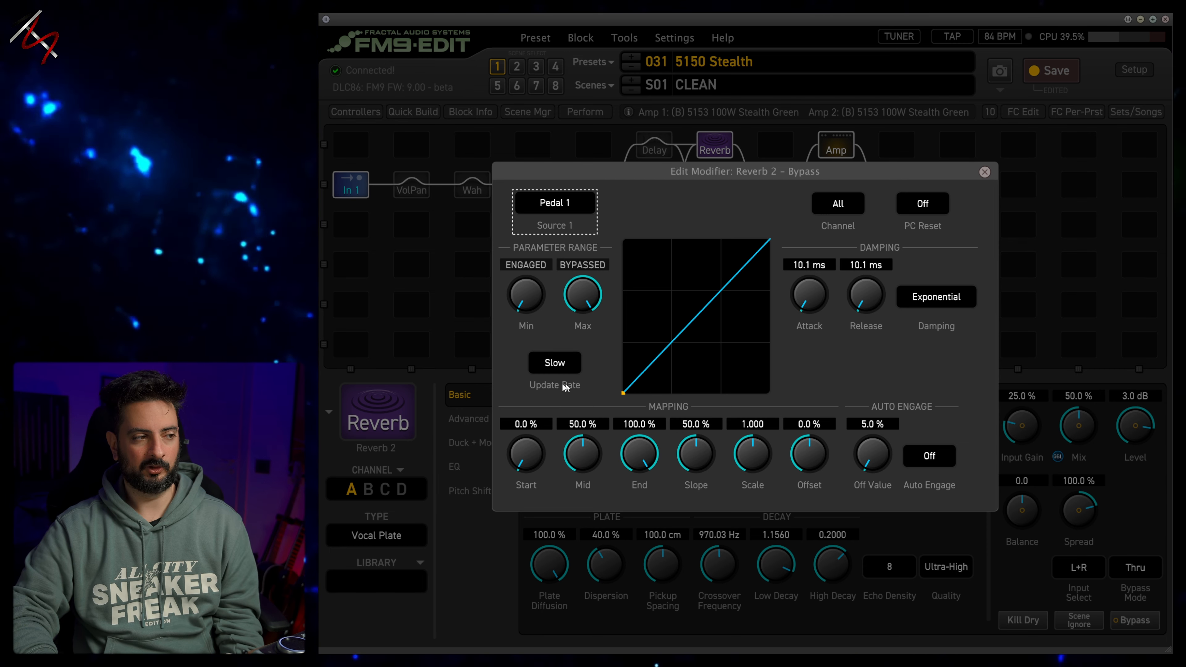
# Step: Check the update rate options of the Reverb 2 bypass modifier and keep the rate at Slow
pyautogui.click(565, 370)
pyautogui.click(563, 410)
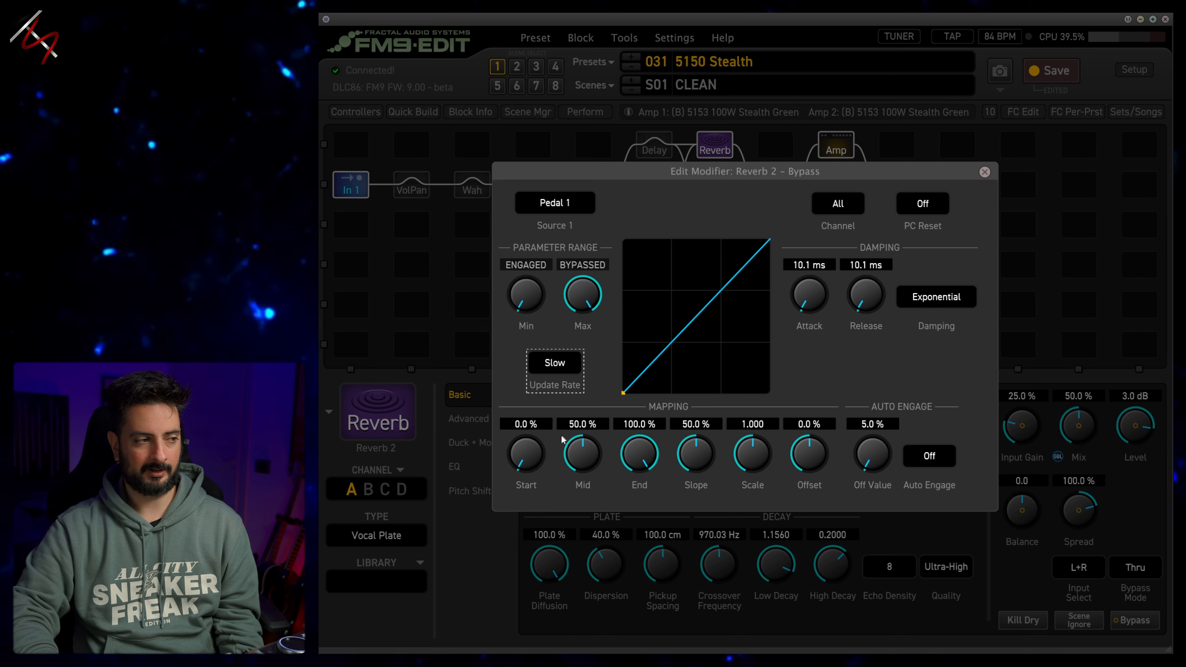
pyautogui.click(553, 366)
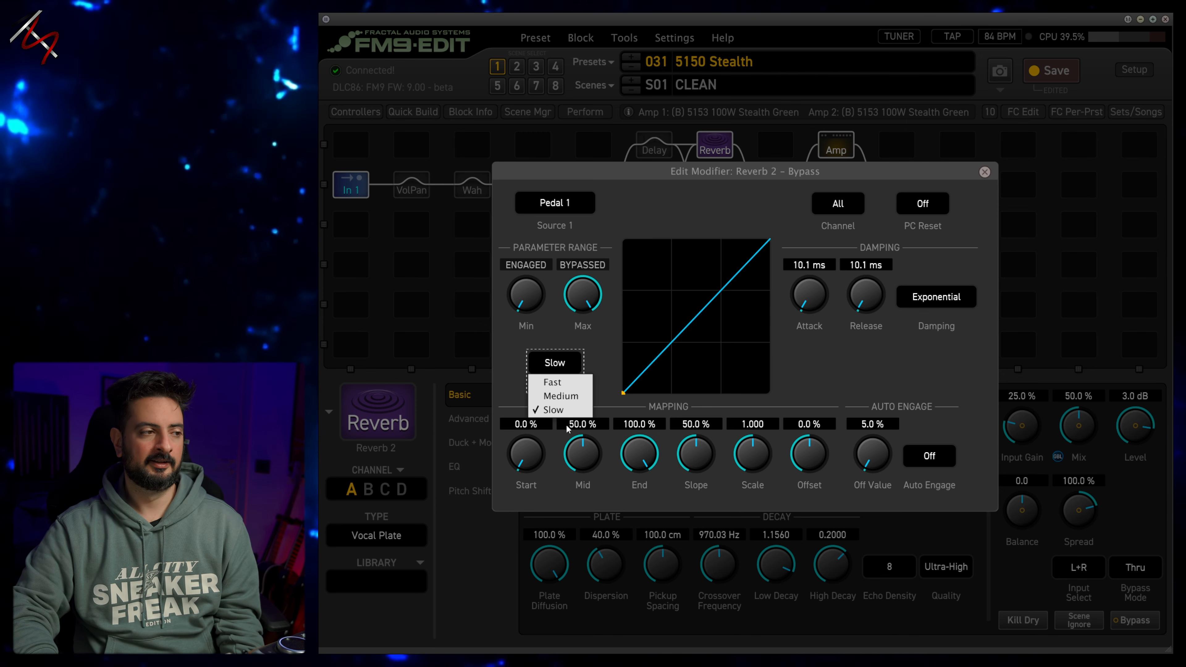
pyautogui.click(572, 411)
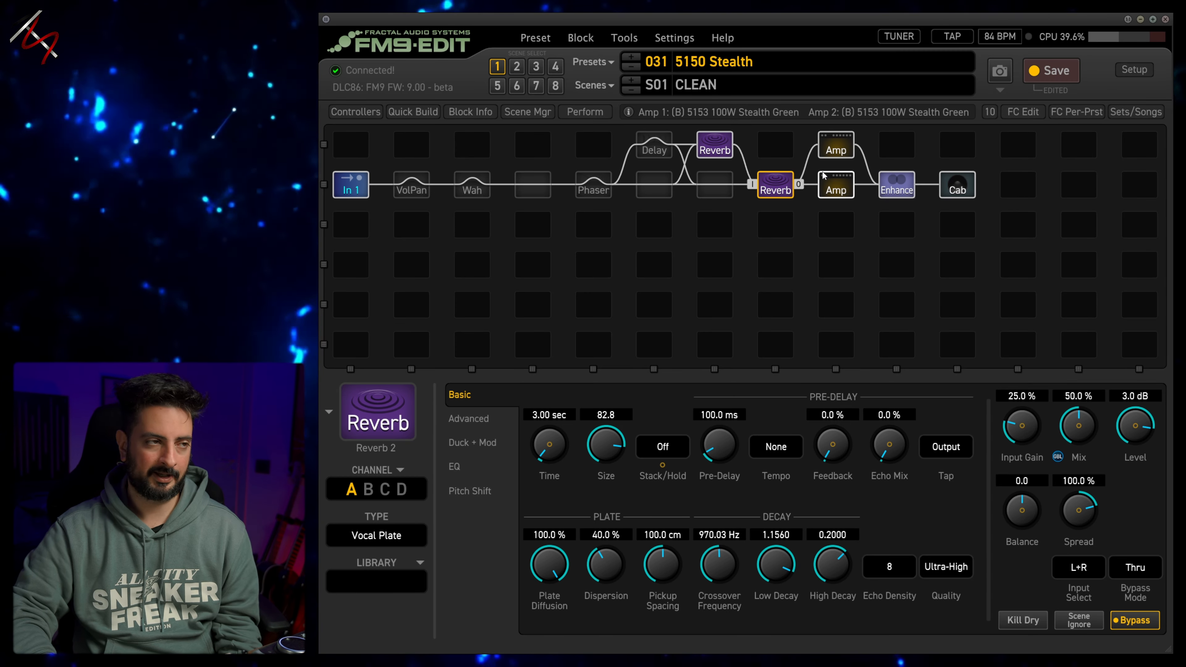
# Step: View the Amp 2 block's Ideal and Power Amp parameters, and select its Negative Feedback control
pyautogui.click(823, 179)
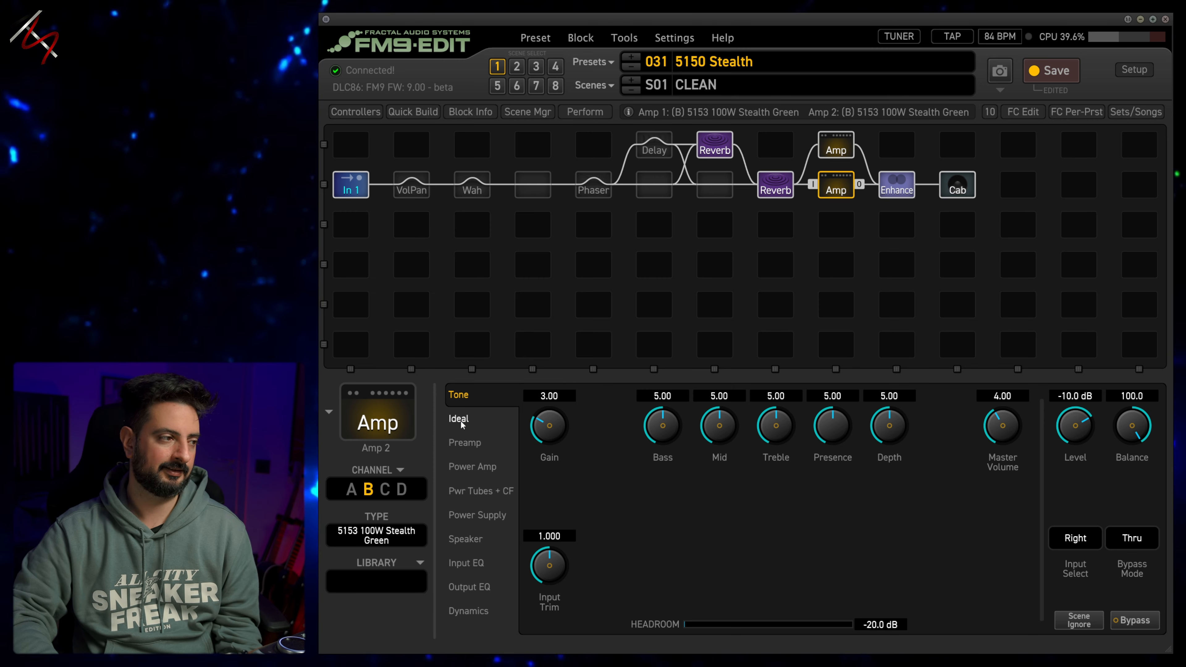
pyautogui.click(474, 420)
pyautogui.click(480, 466)
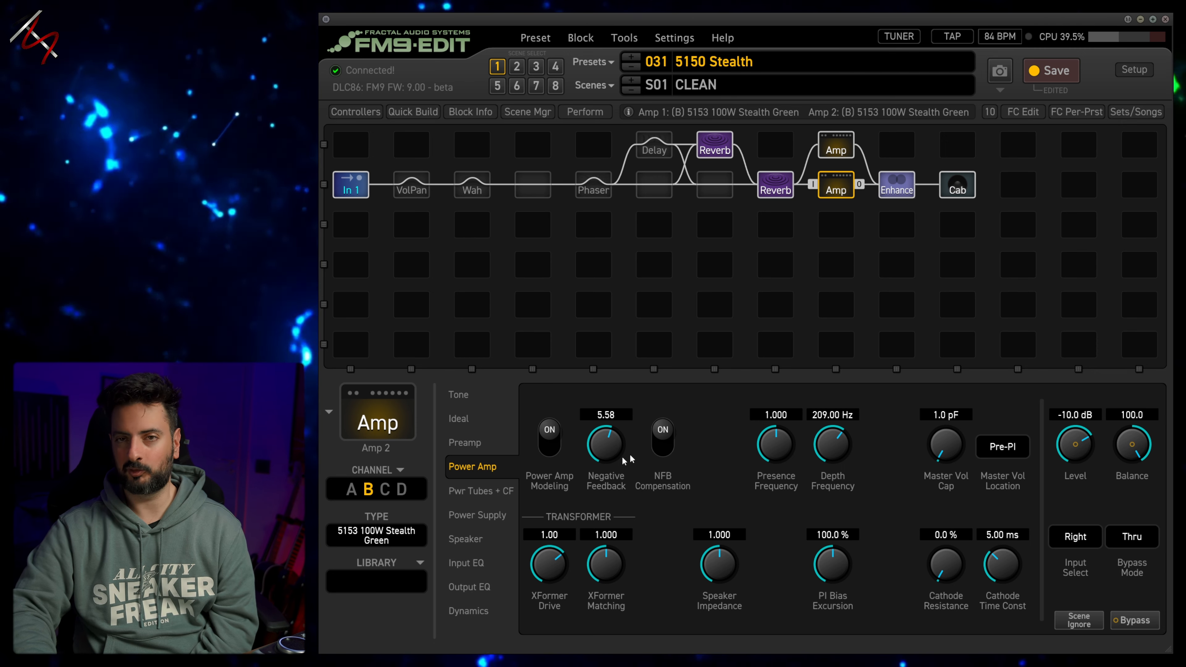
pyautogui.click(603, 456)
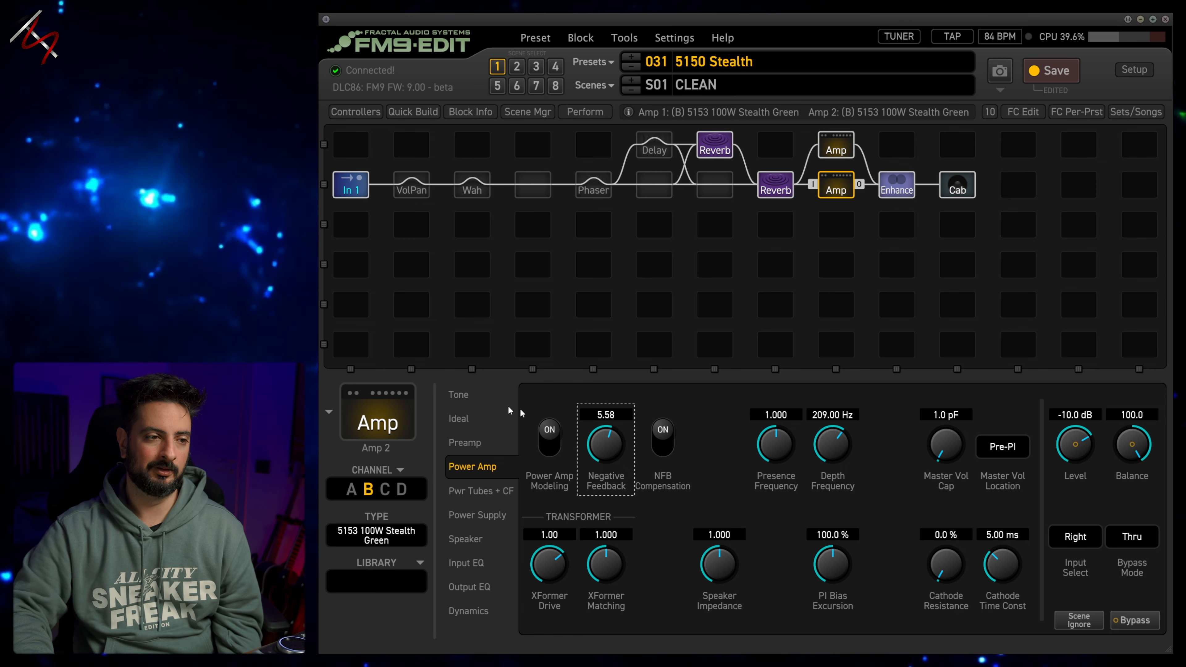
# Step: Review the Amp 2 block's parameters from Tone through Ideal, Preamp and Power Amp to Pwr Tubes + CF
pyautogui.click(458, 394)
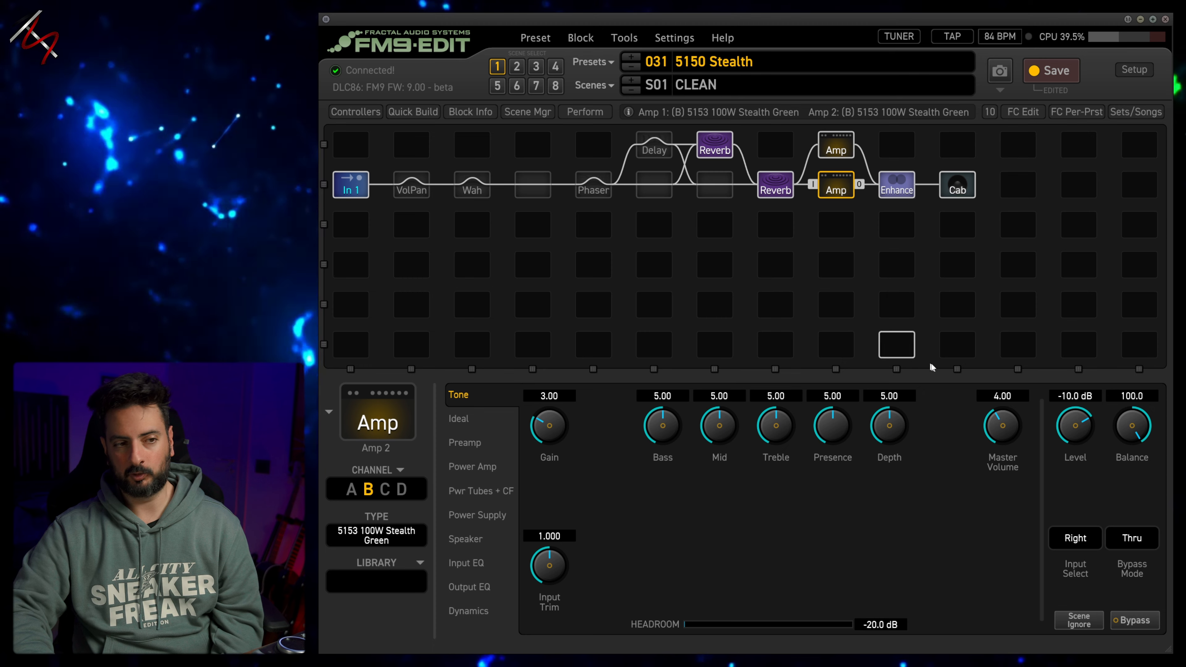
pyautogui.click(458, 419)
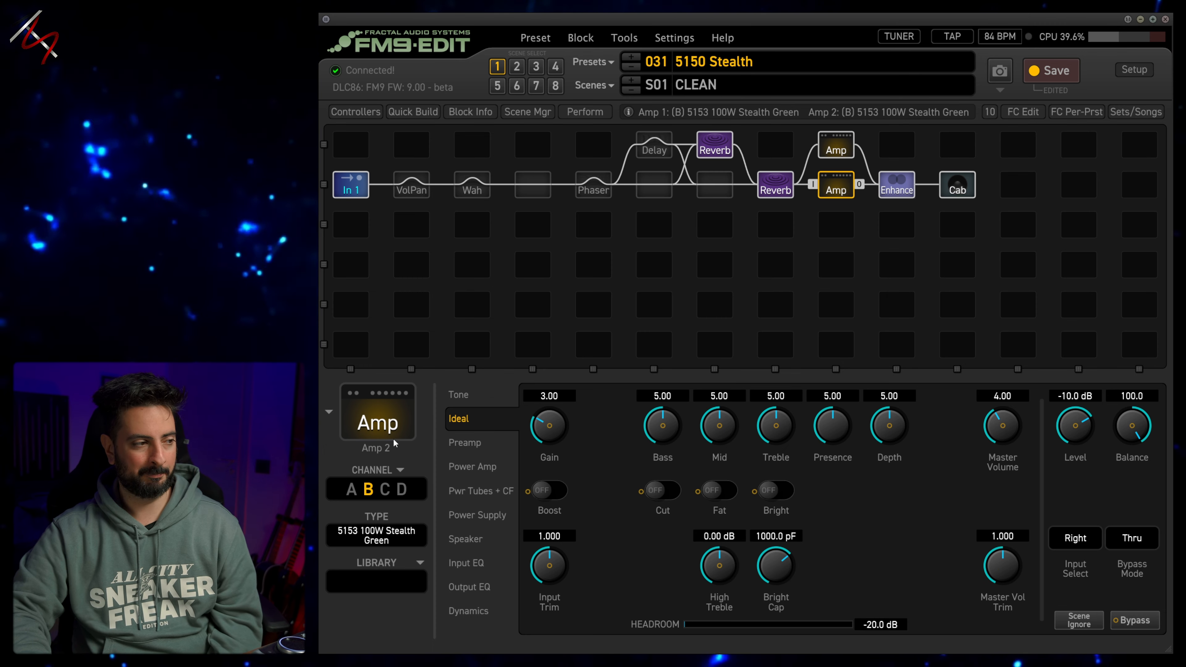
pyautogui.click(450, 445)
pyautogui.click(481, 472)
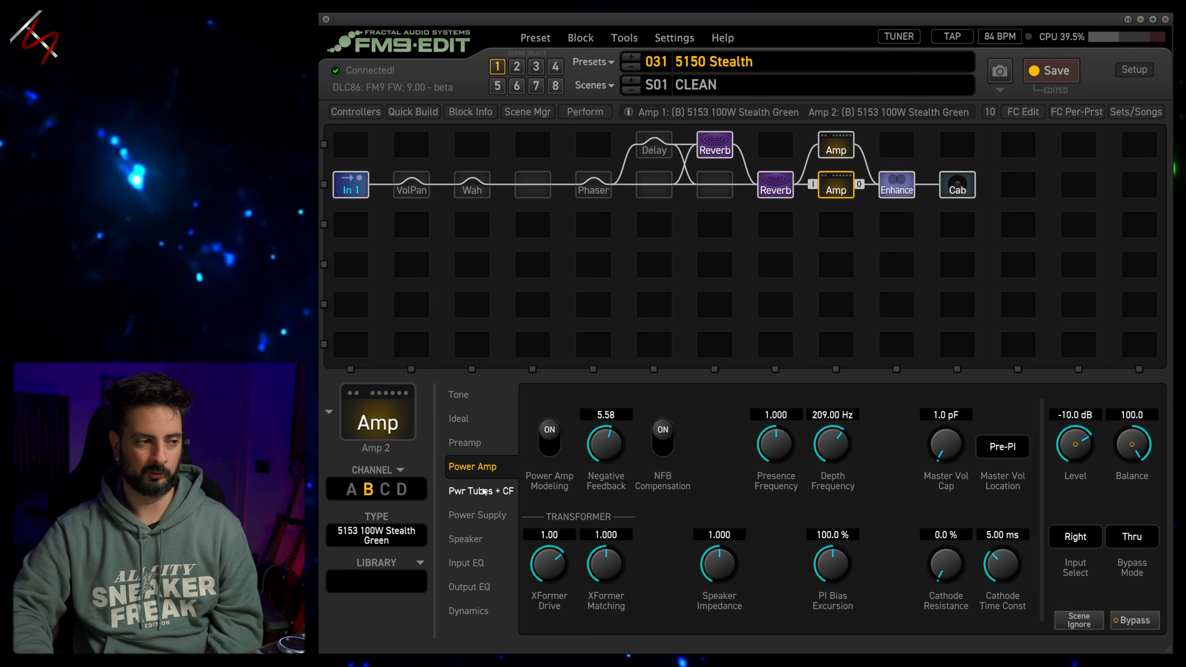
pyautogui.click(483, 489)
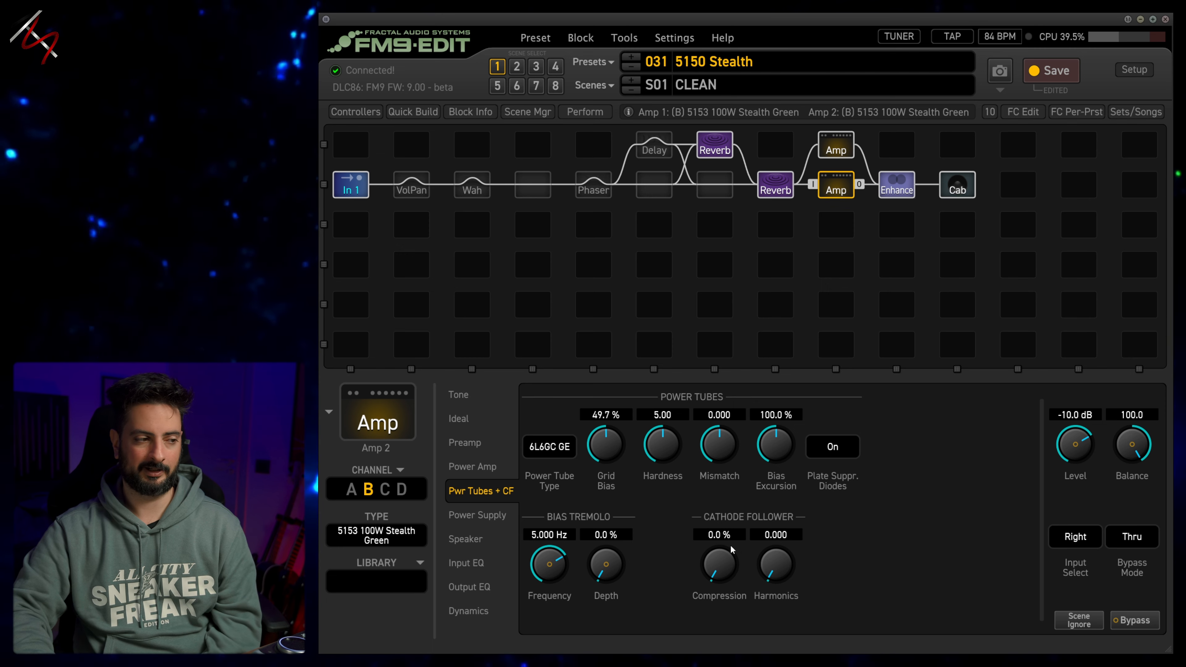